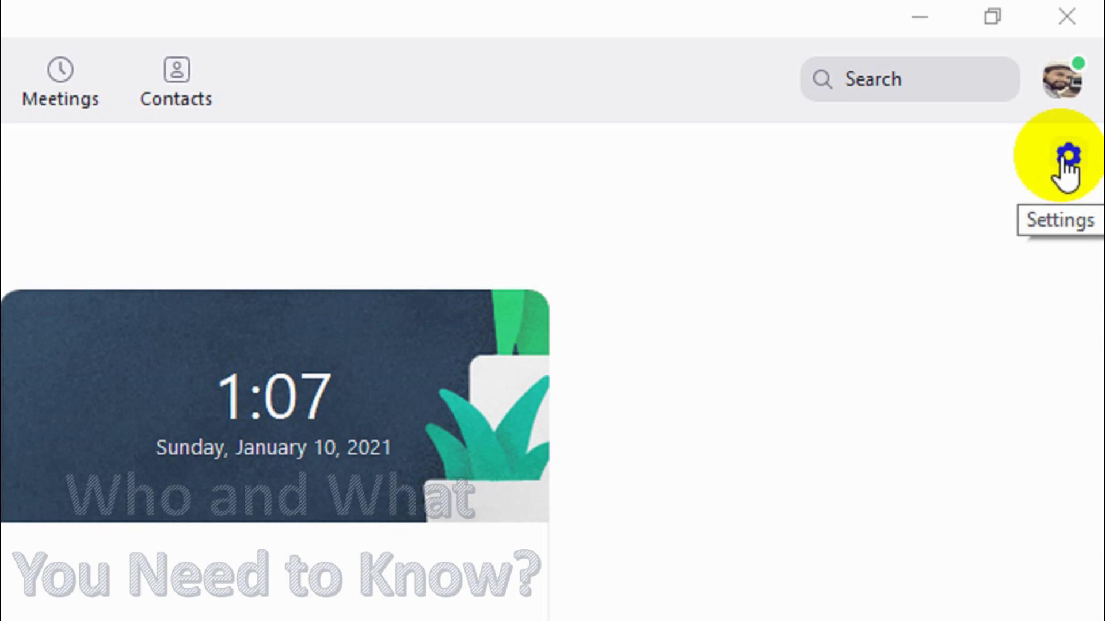
Open Zoom Settings from the Home screen gear, landing on the General tab
click(1066, 160)
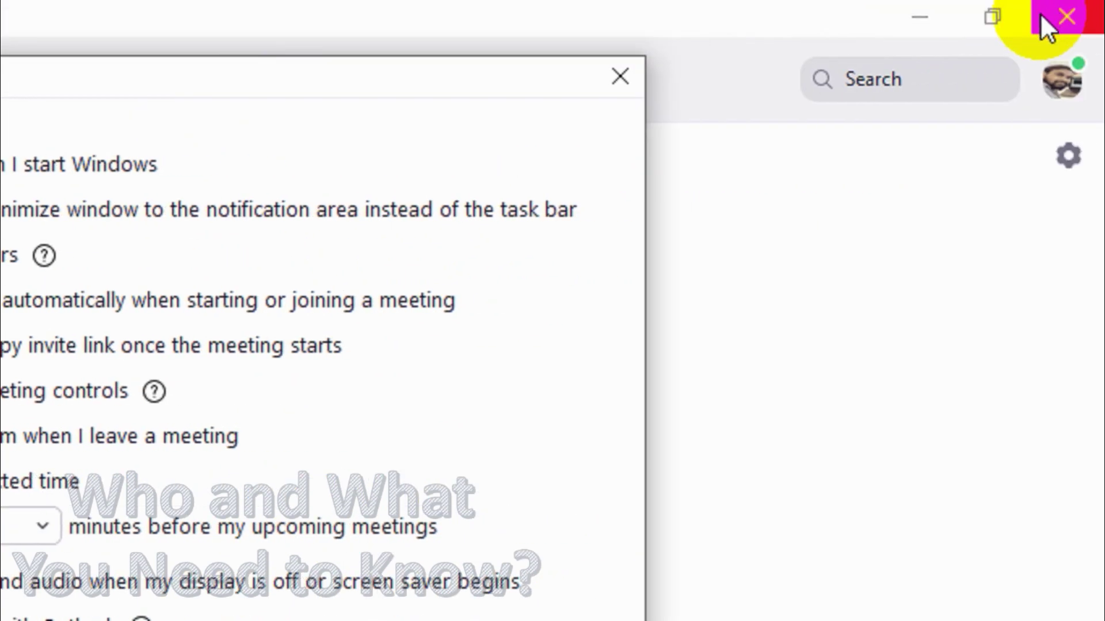
click(1040, 13)
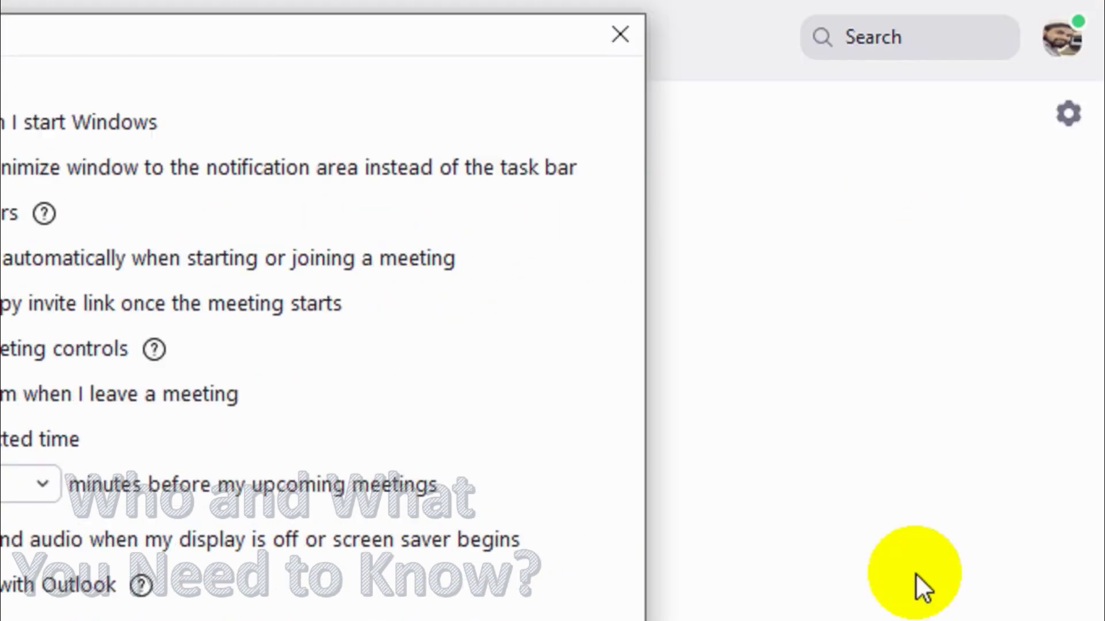
click(676, 588)
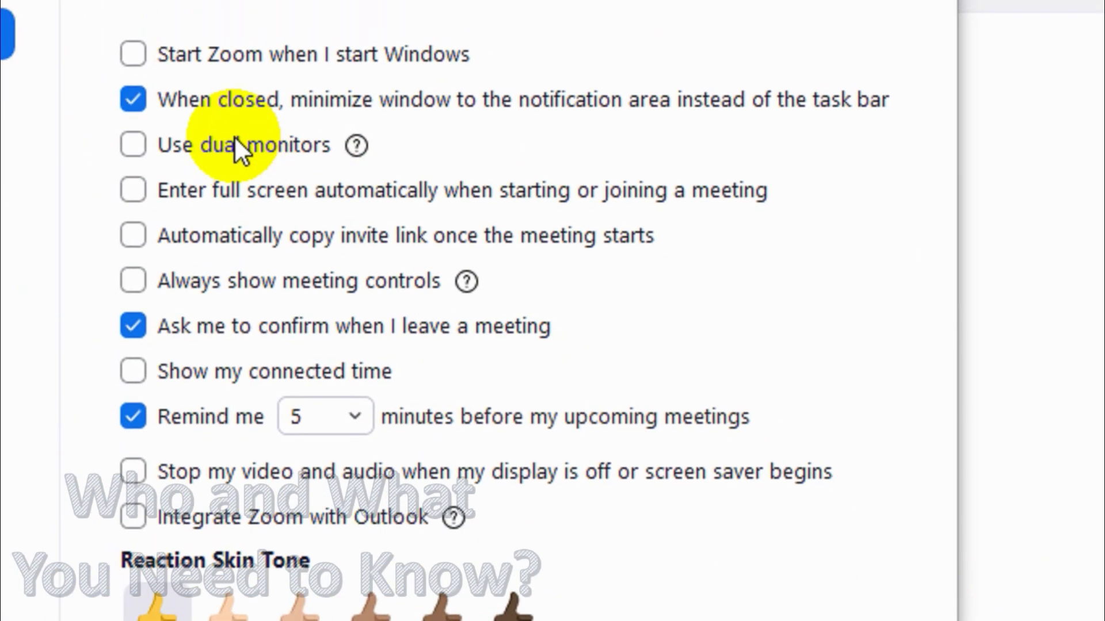
click(294, 54)
click(259, 57)
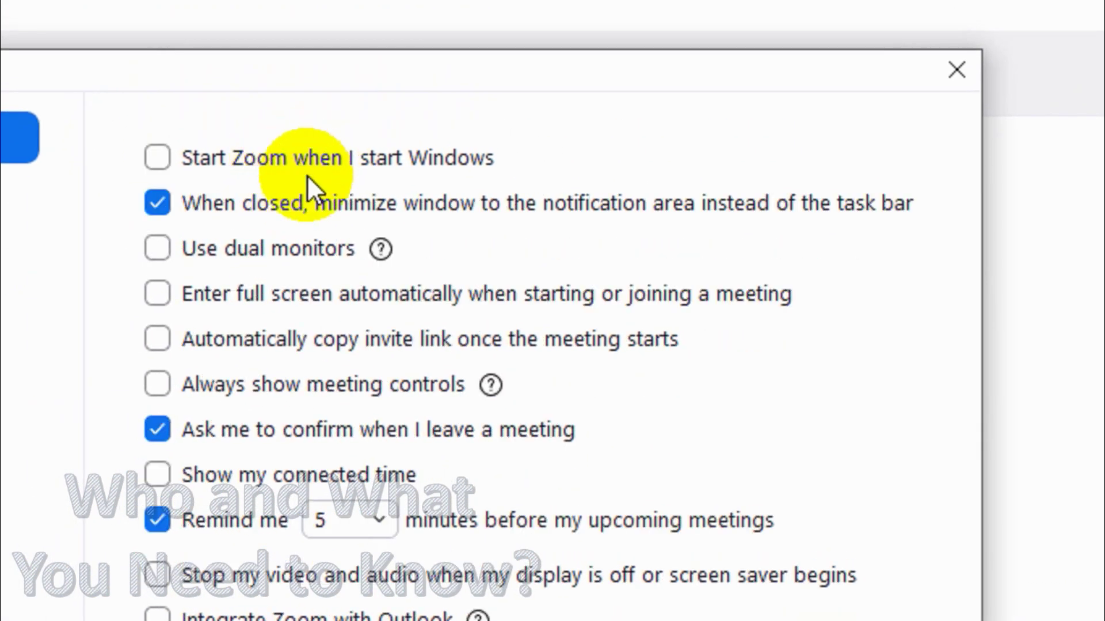
click(312, 202)
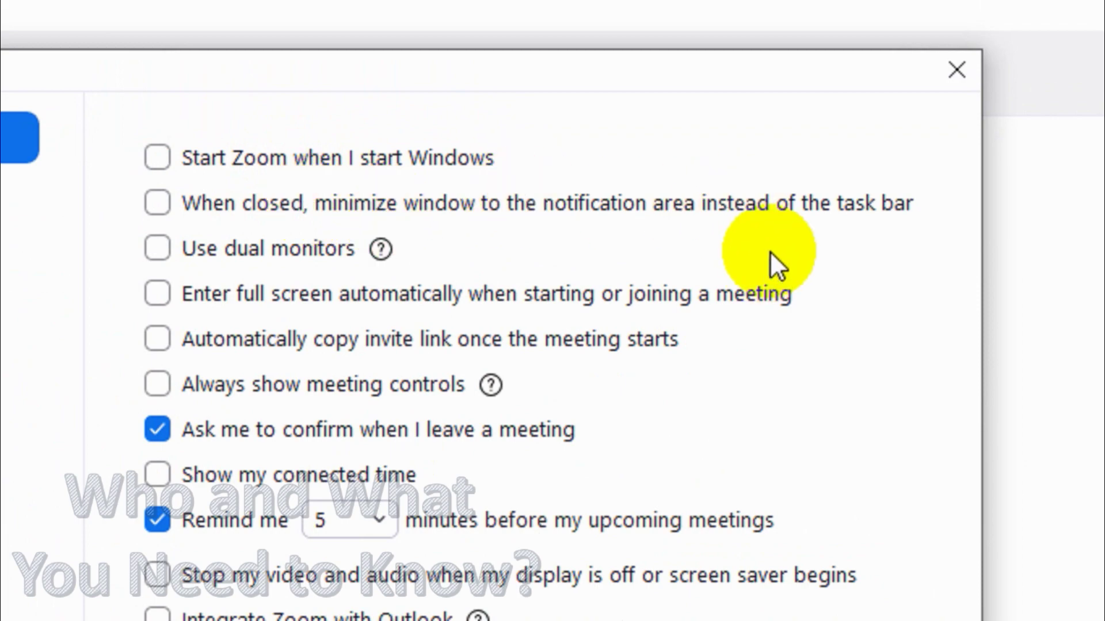
click(956, 70)
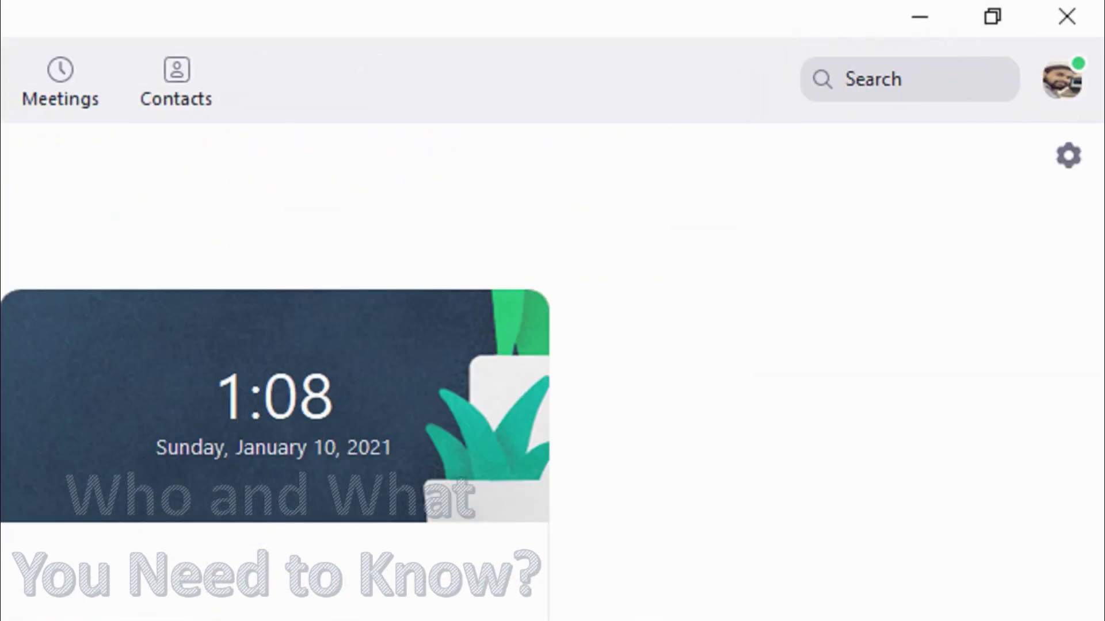
click(917, 15)
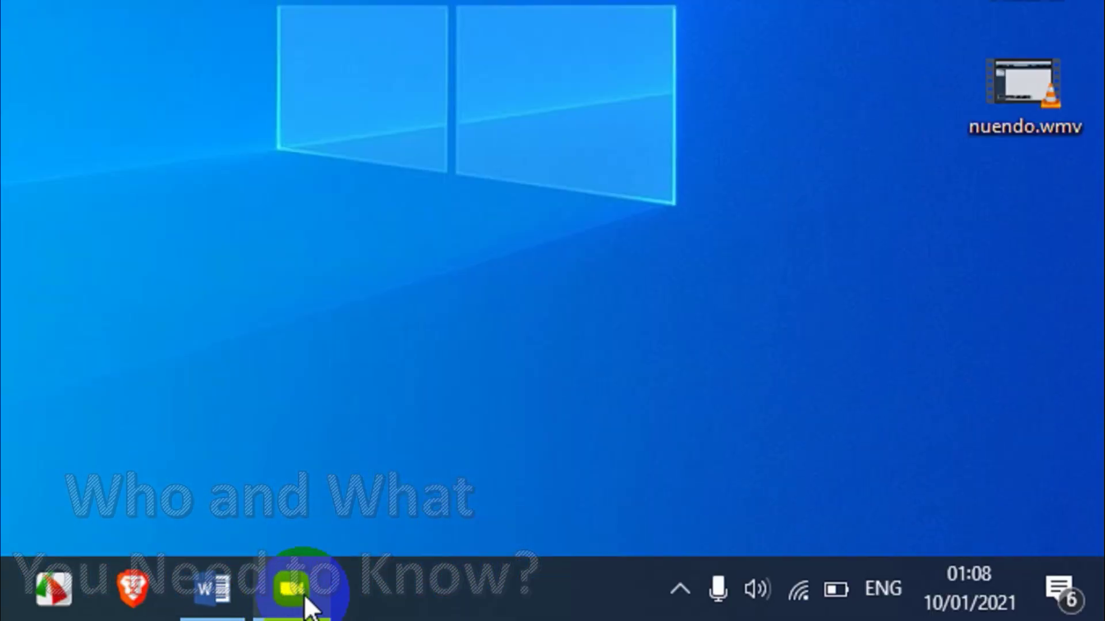
mouse_move(305, 604)
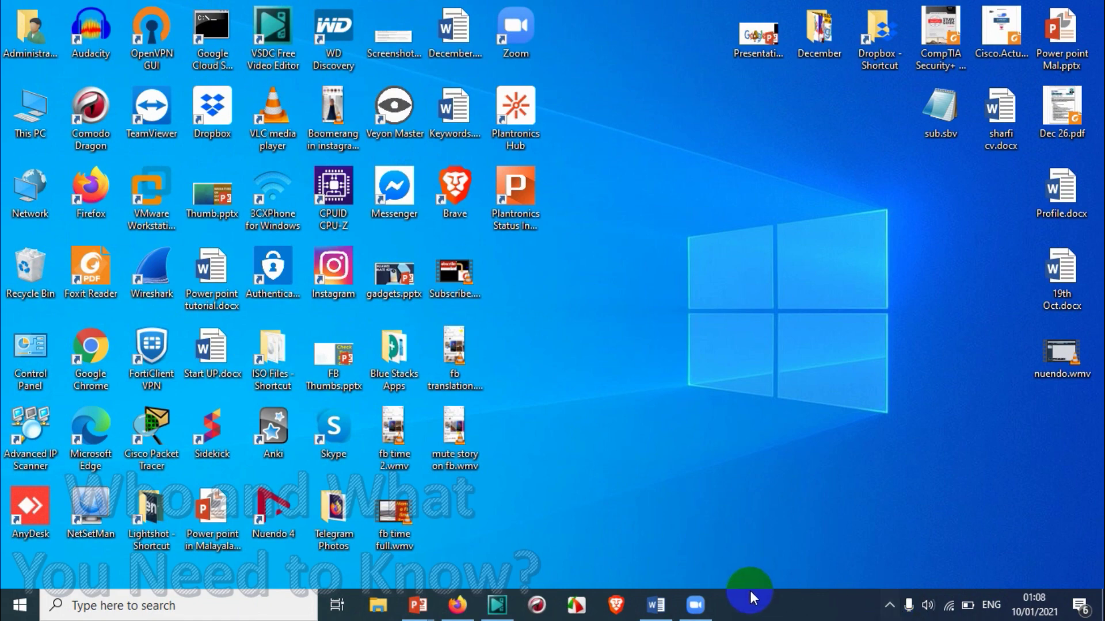
click(697, 603)
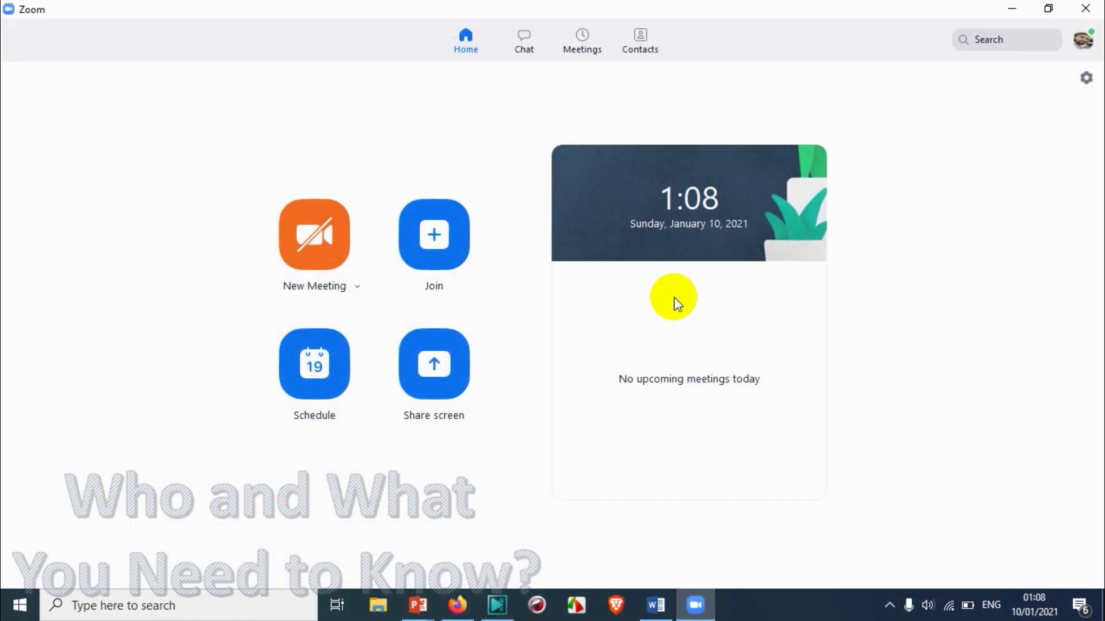
click(1086, 78)
click(557, 107)
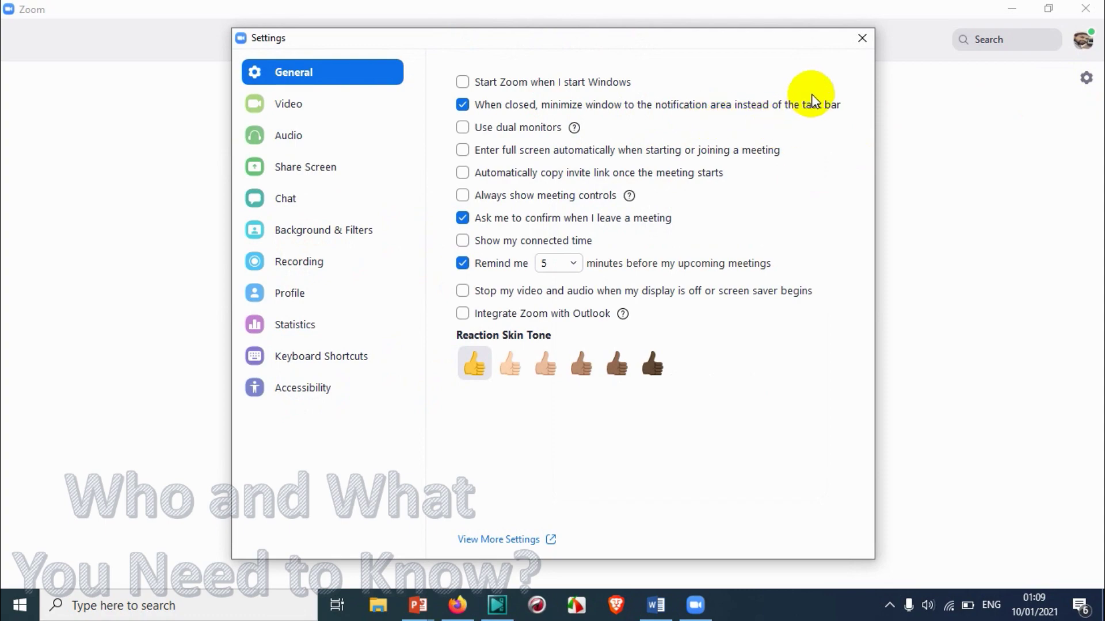
click(862, 38)
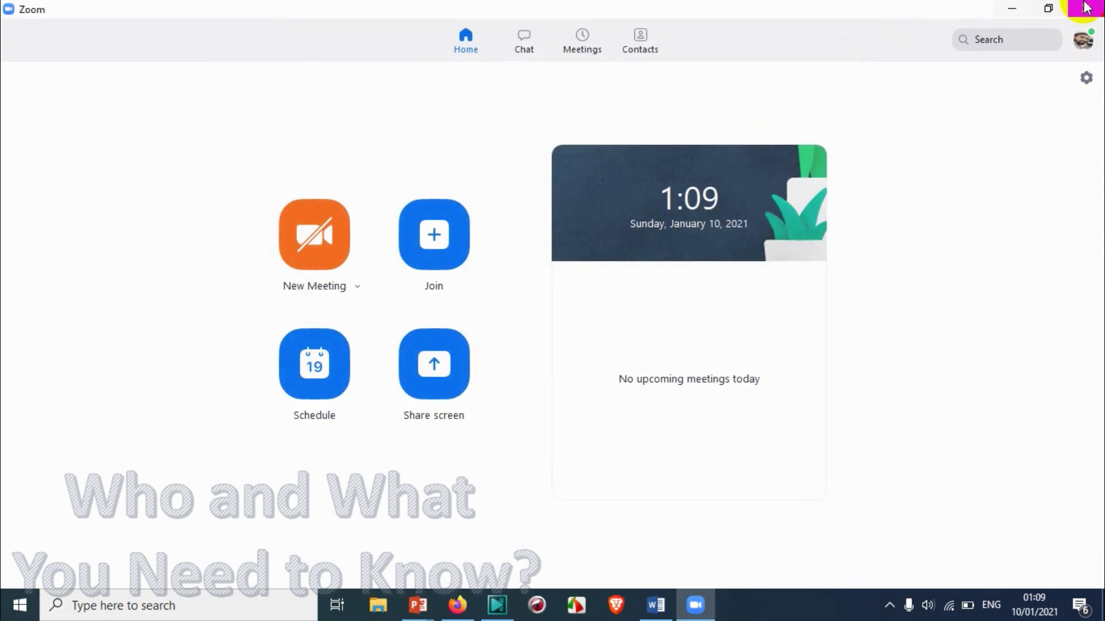
click(1085, 9)
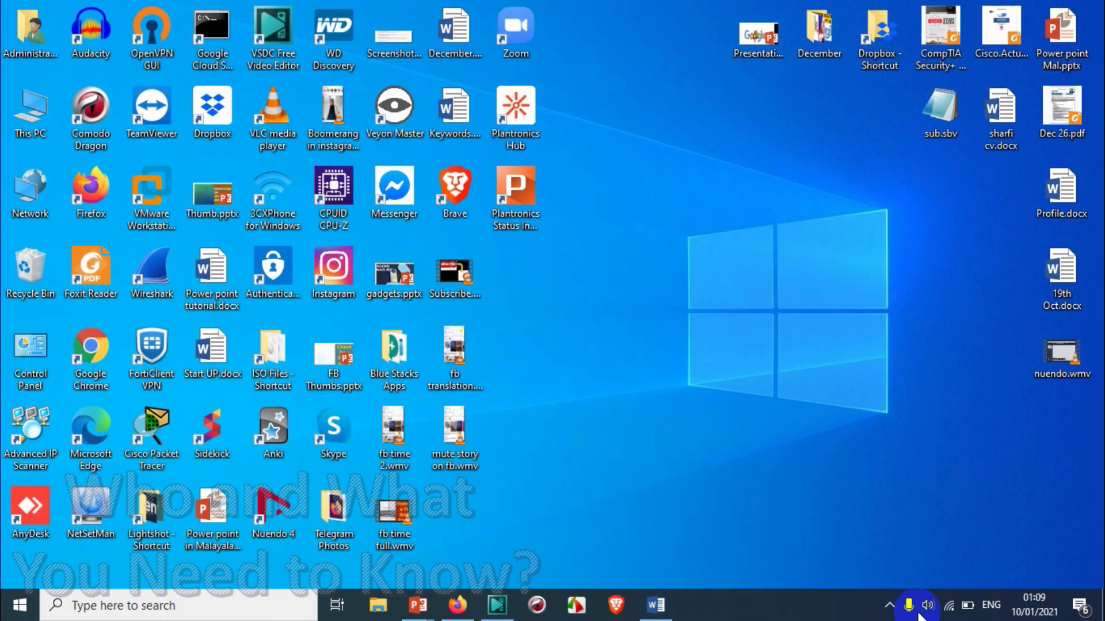
click(889, 605)
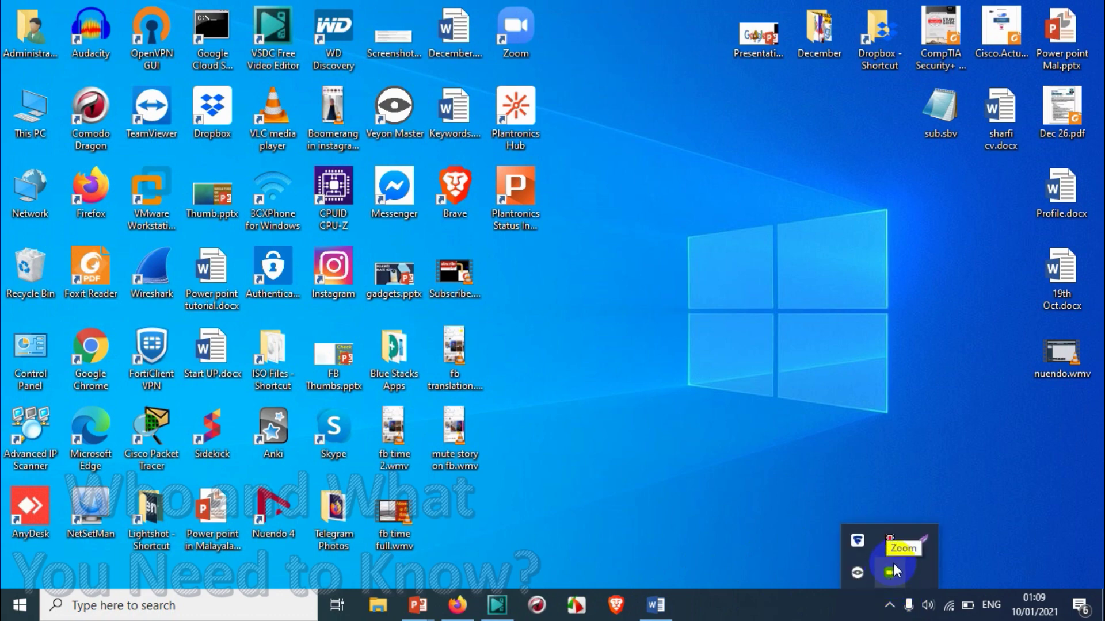
click(892, 570)
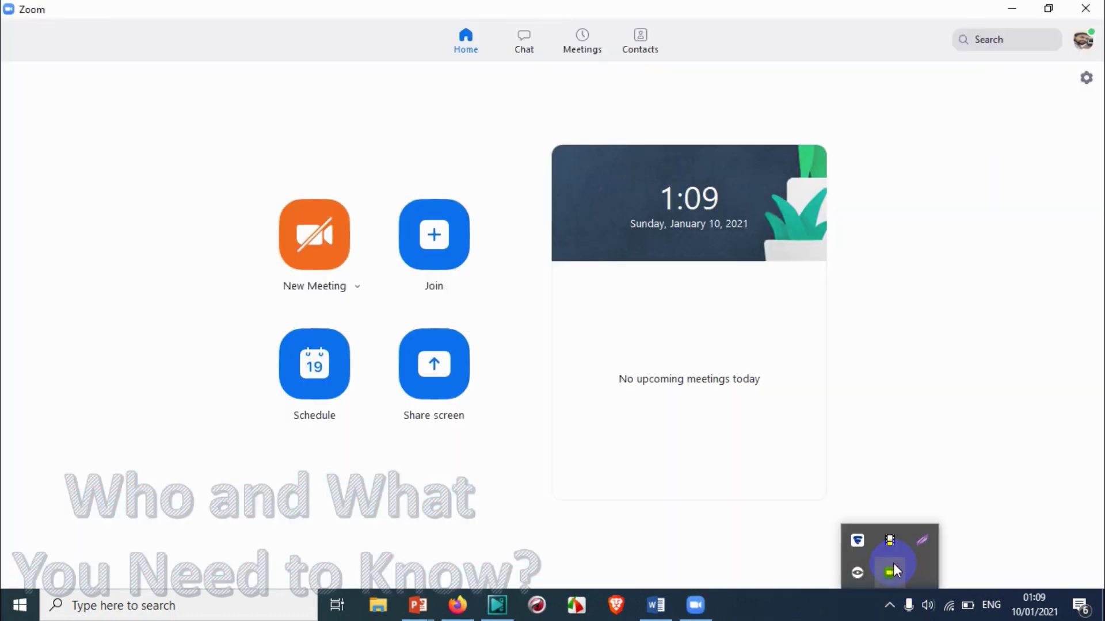
click(1089, 80)
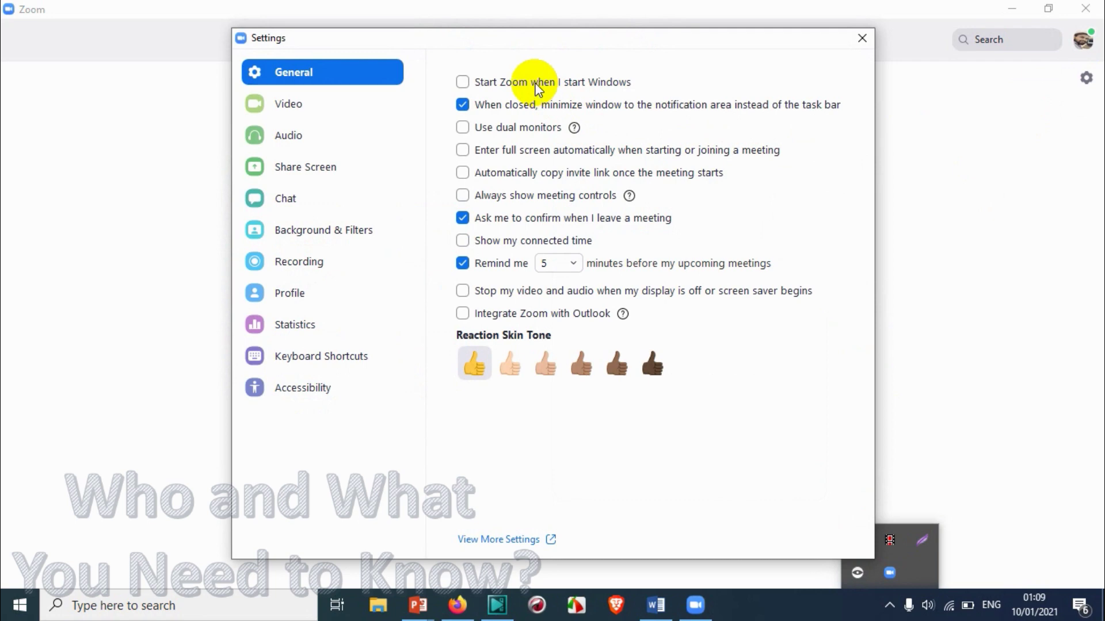
click(519, 84)
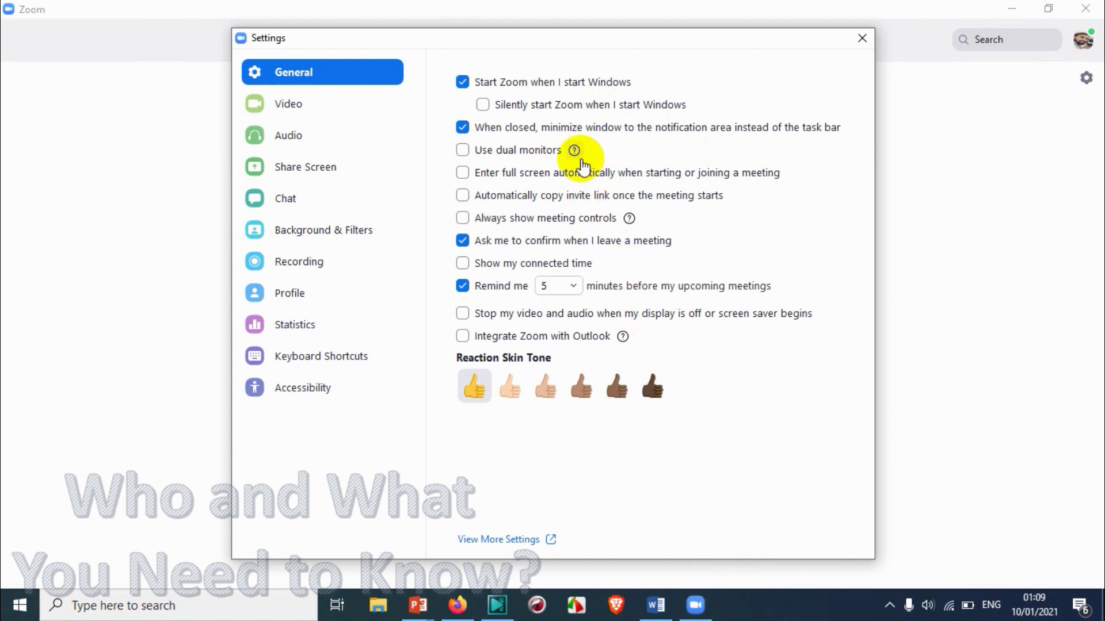
click(564, 111)
click(563, 109)
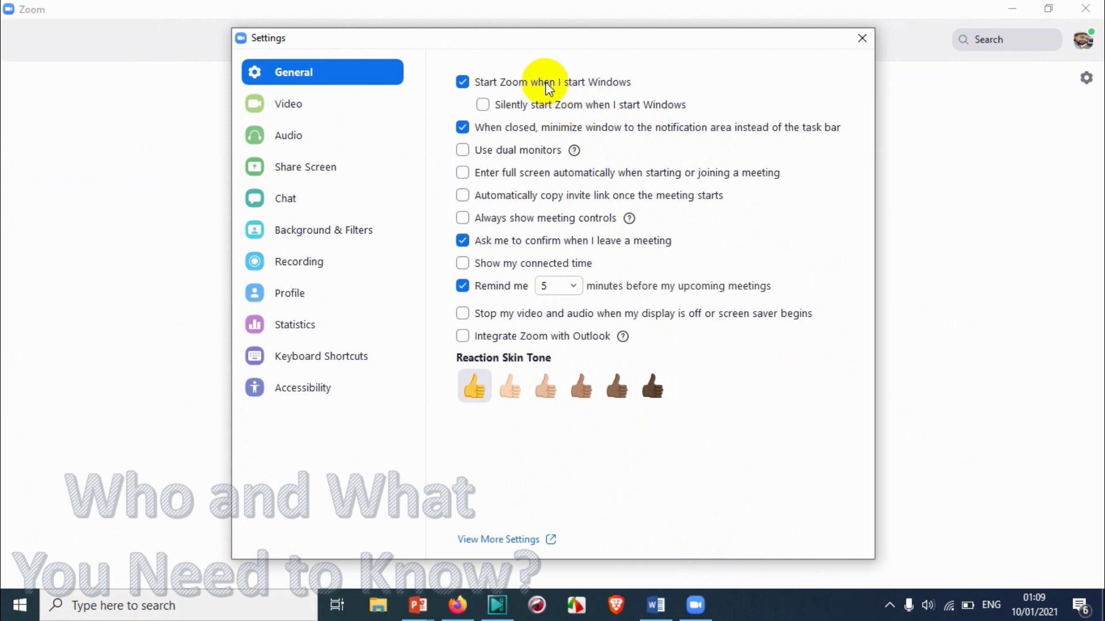
click(546, 84)
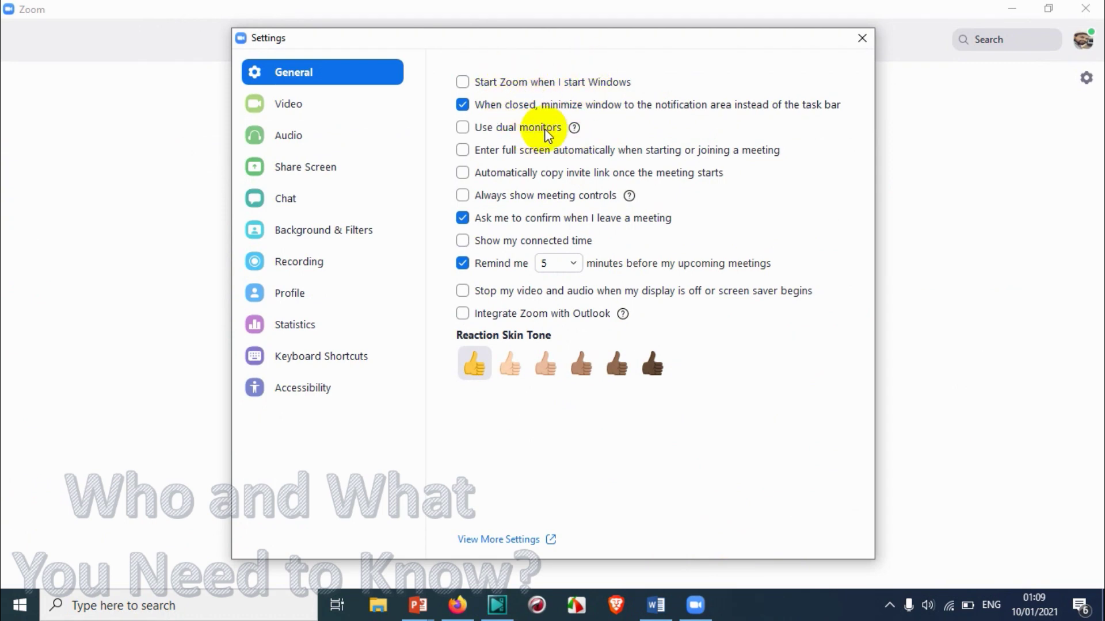
click(573, 129)
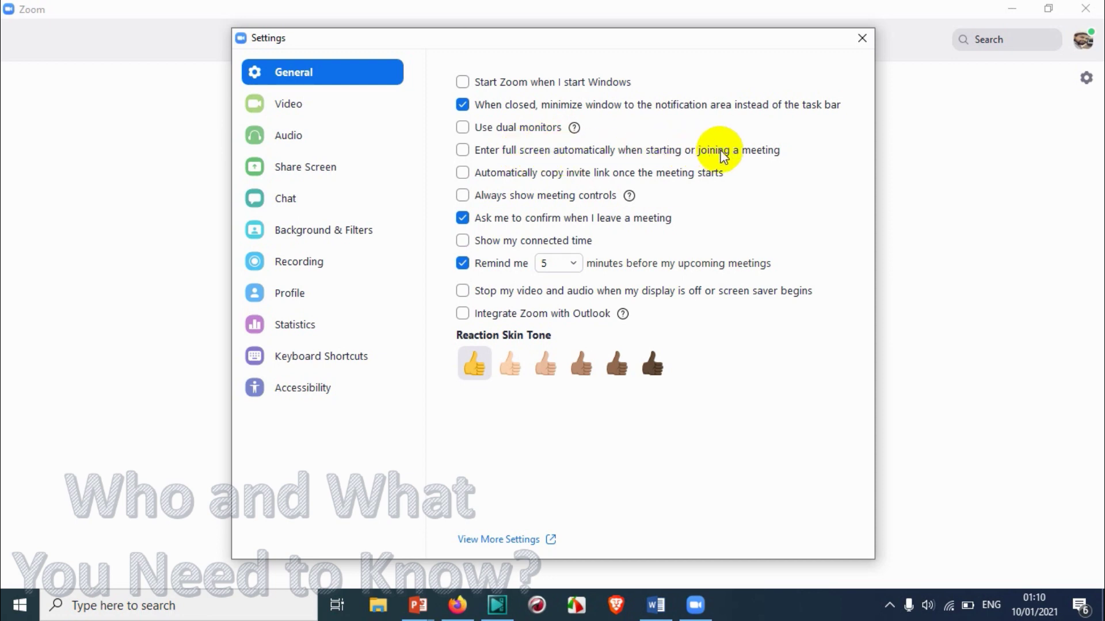
Enable entering full screen automatically when joining meetings, then start a new meeting
click(530, 153)
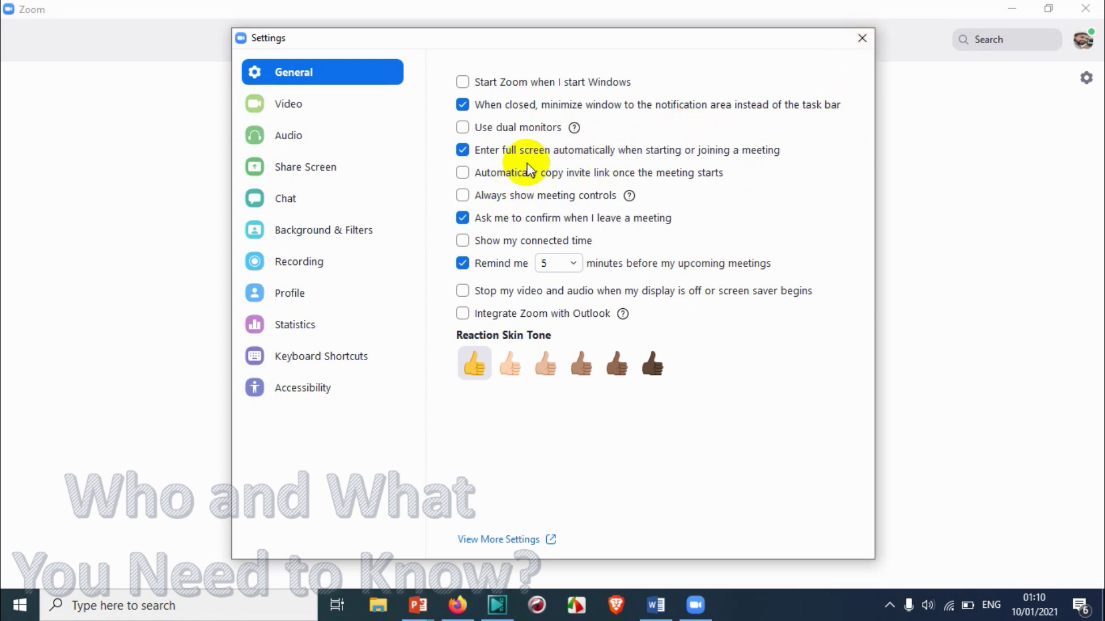
click(866, 36)
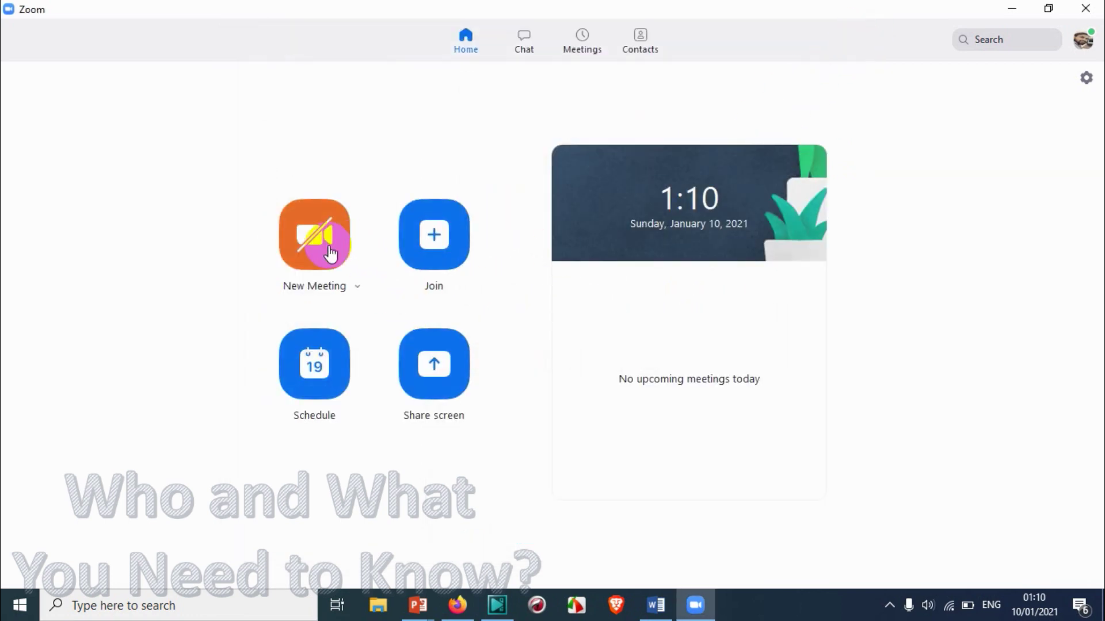
click(336, 266)
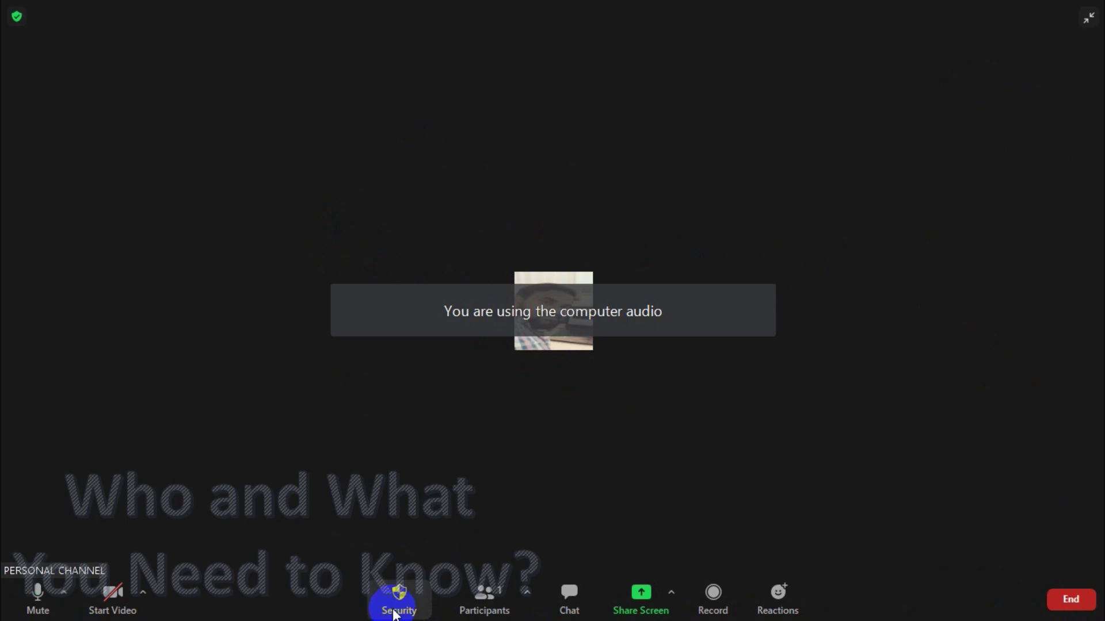
Take the meeting out of full screen and end it for all participants
key(super)
click(682, 321)
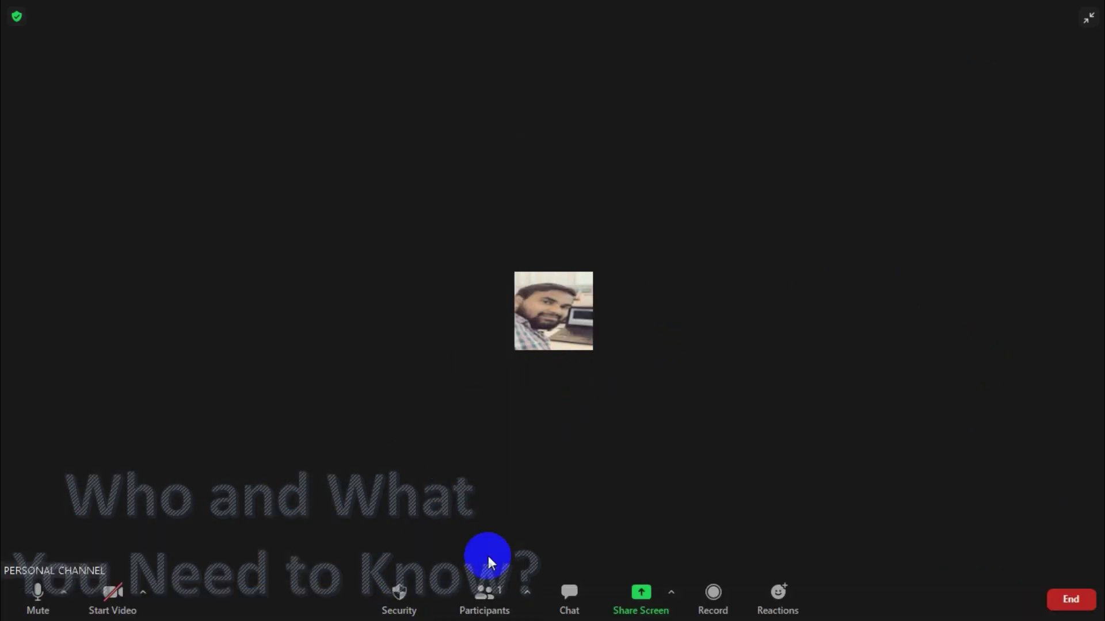
key(super)
click(584, 394)
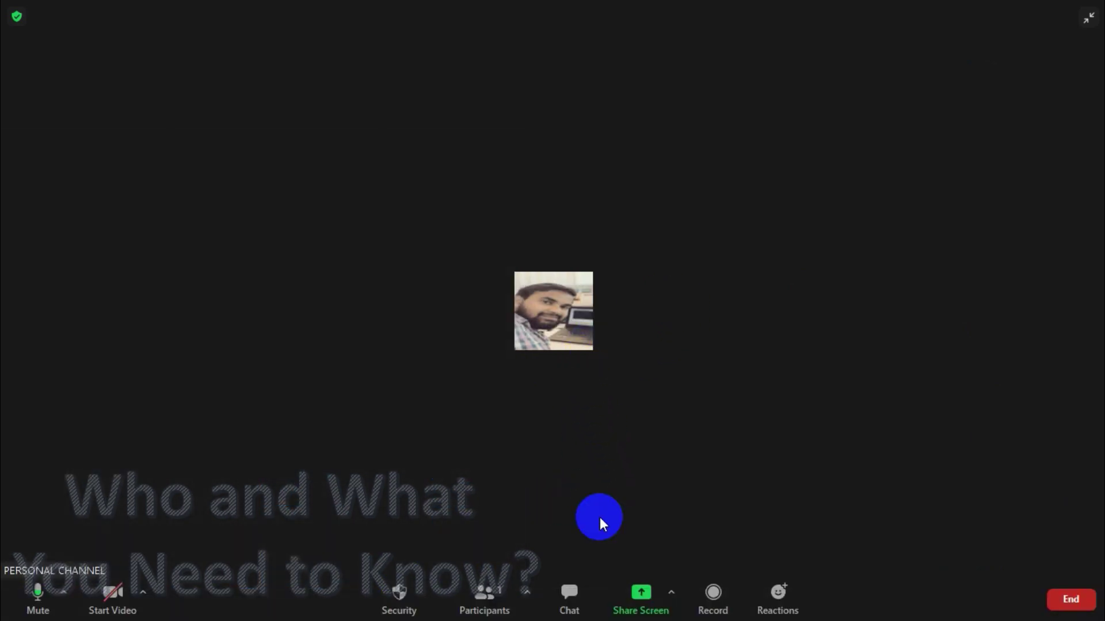
double_click(692, 239)
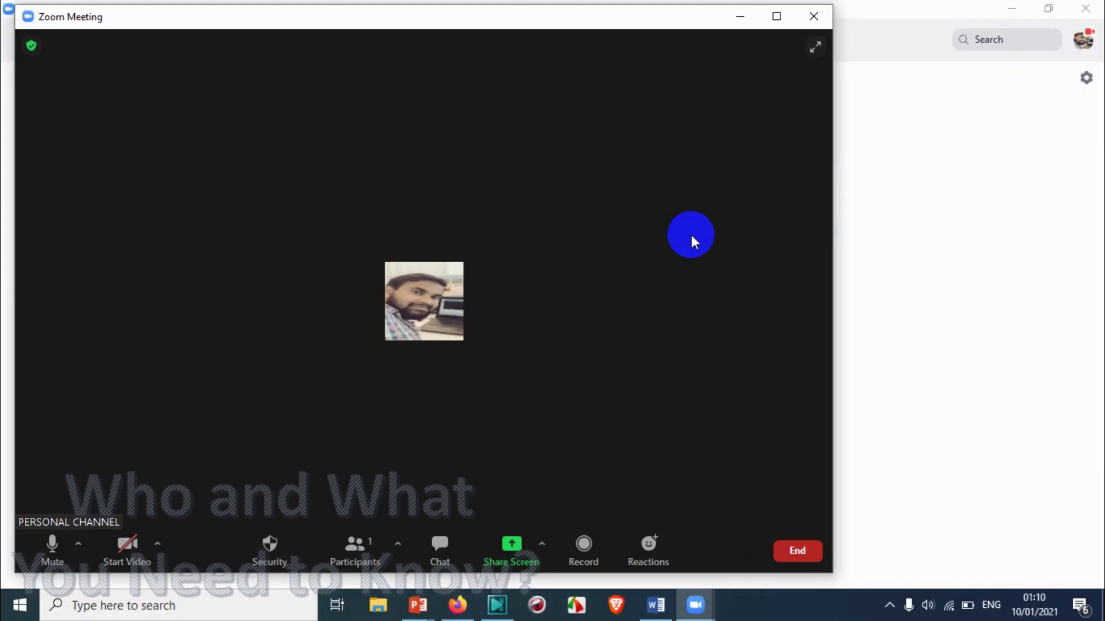
click(812, 20)
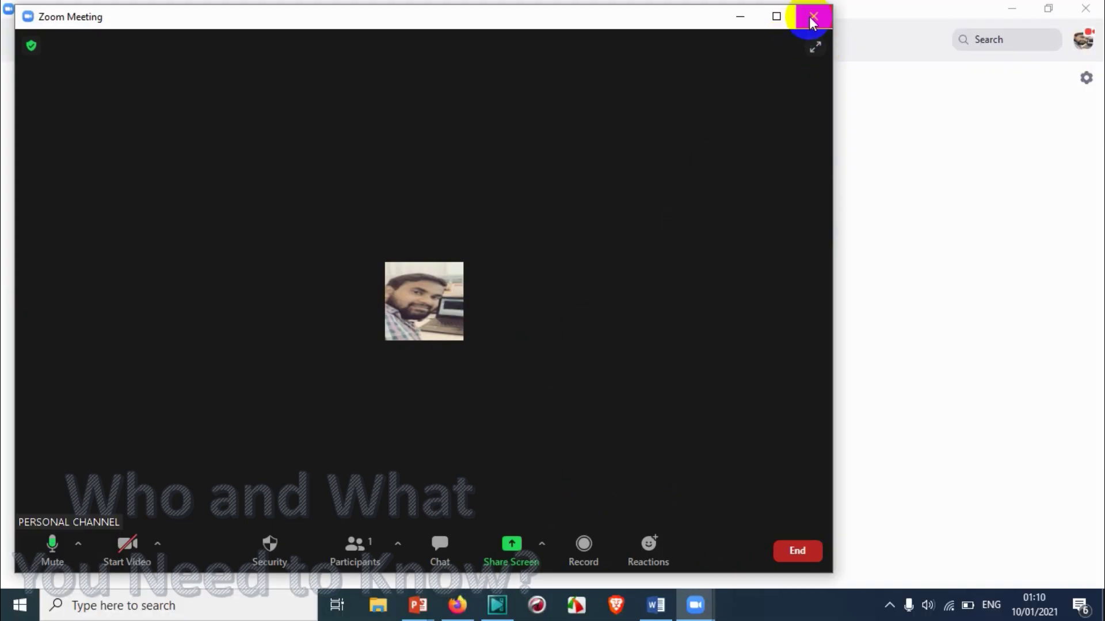
click(798, 550)
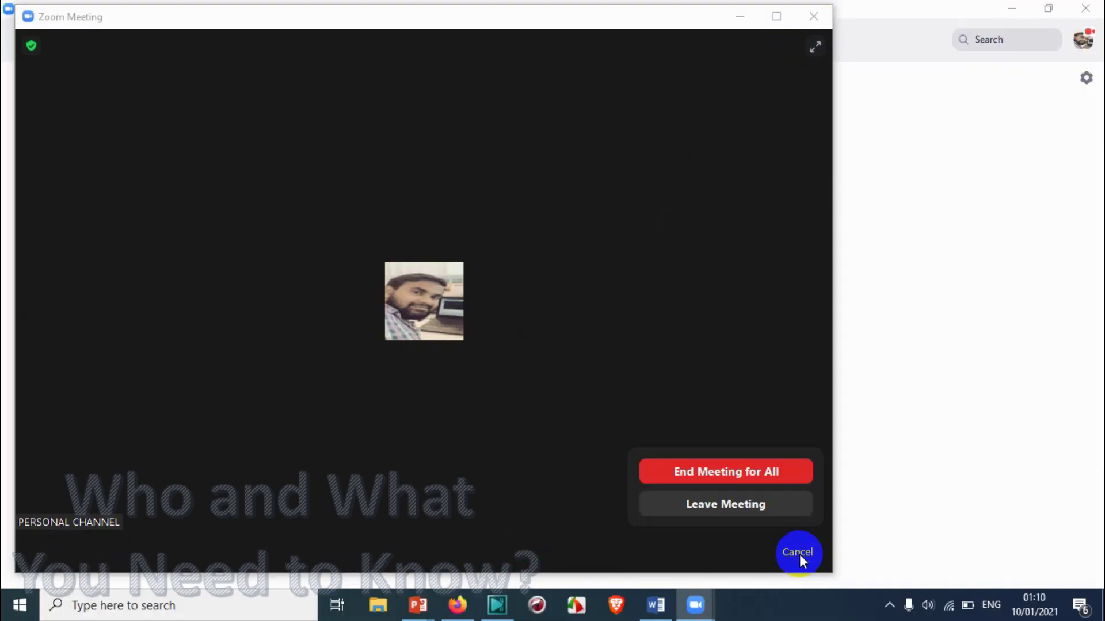
click(765, 472)
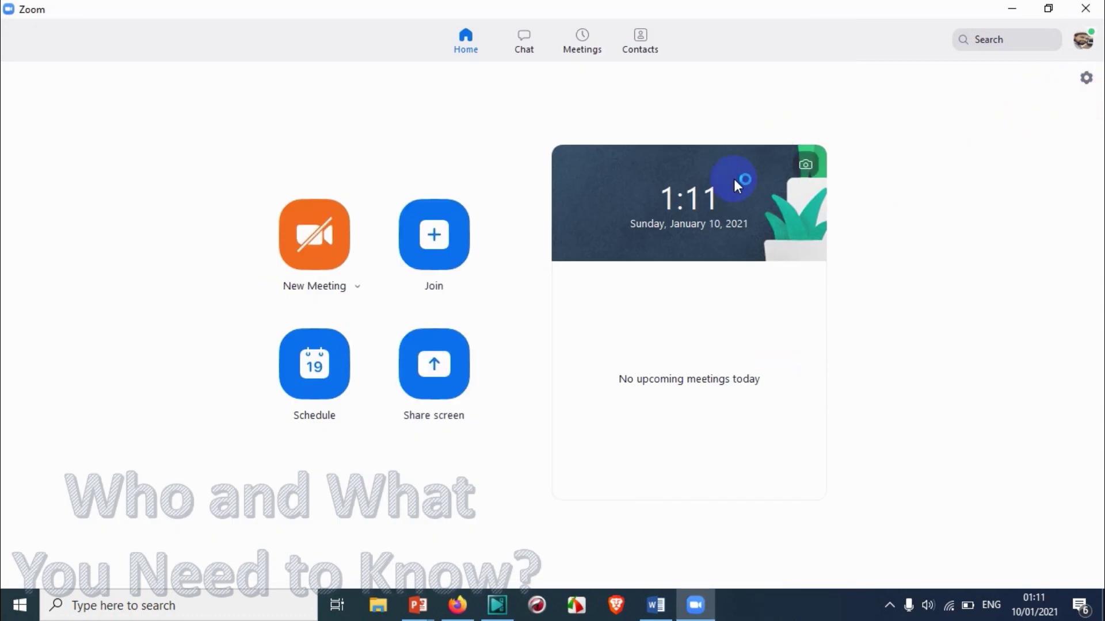
click(1085, 80)
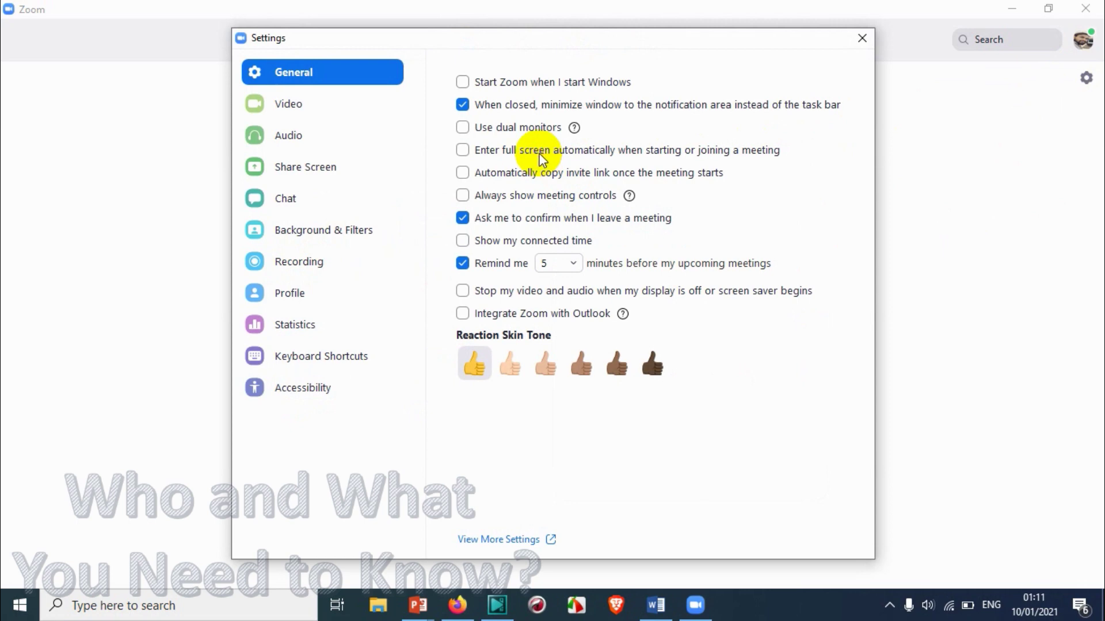
click(862, 38)
click(344, 254)
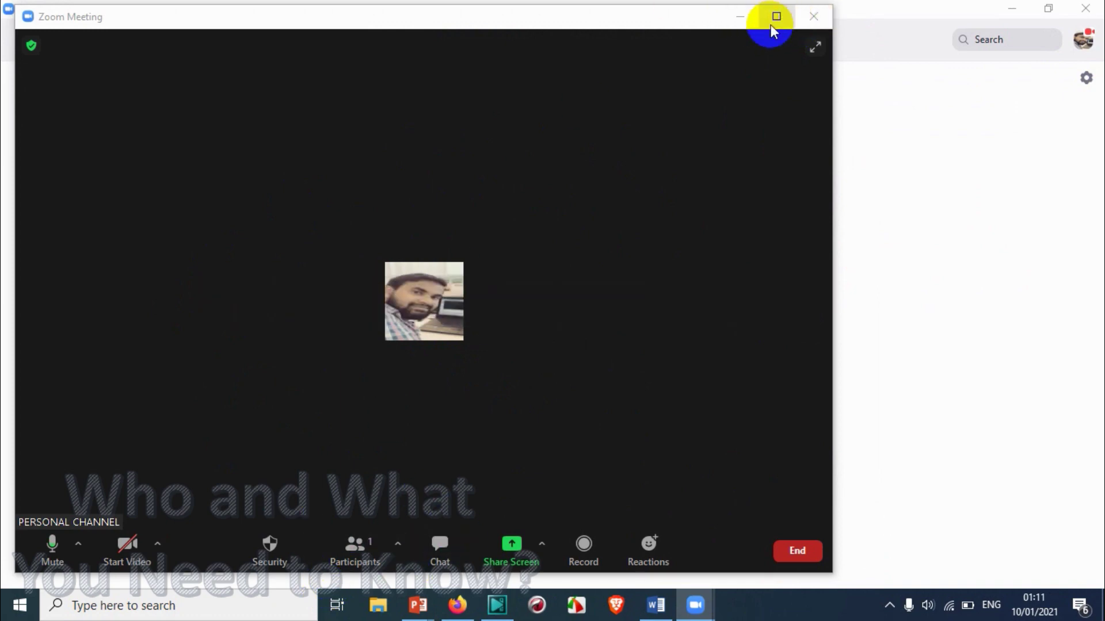
click(813, 16)
click(811, 17)
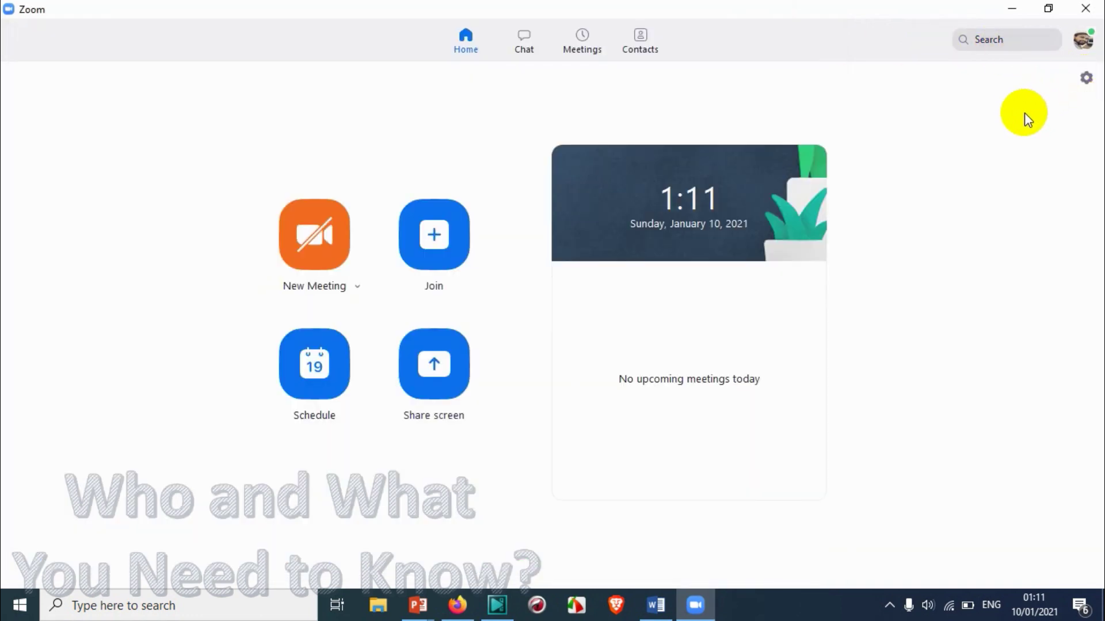
Enable 'Automatically copy invite link once the meeting starts', then start a new meeting
click(1084, 79)
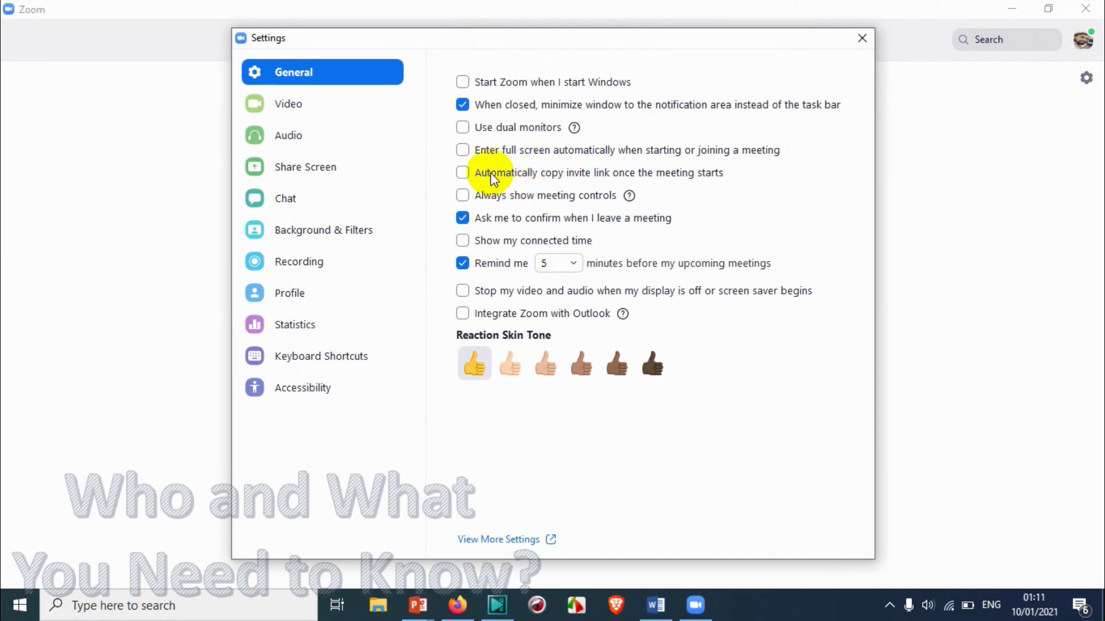
click(603, 173)
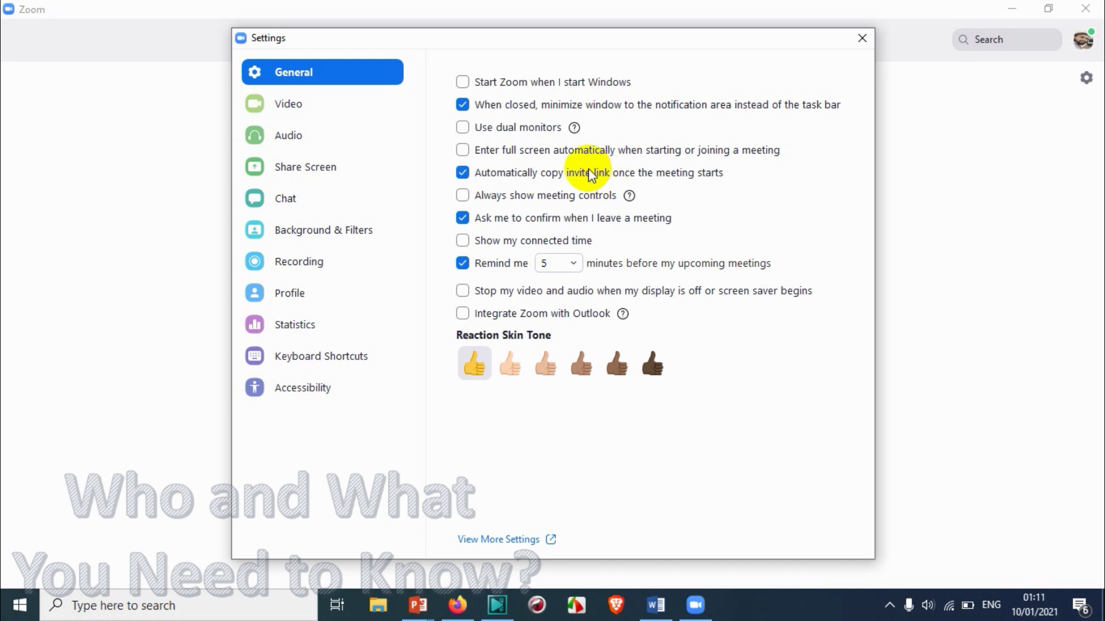
click(862, 39)
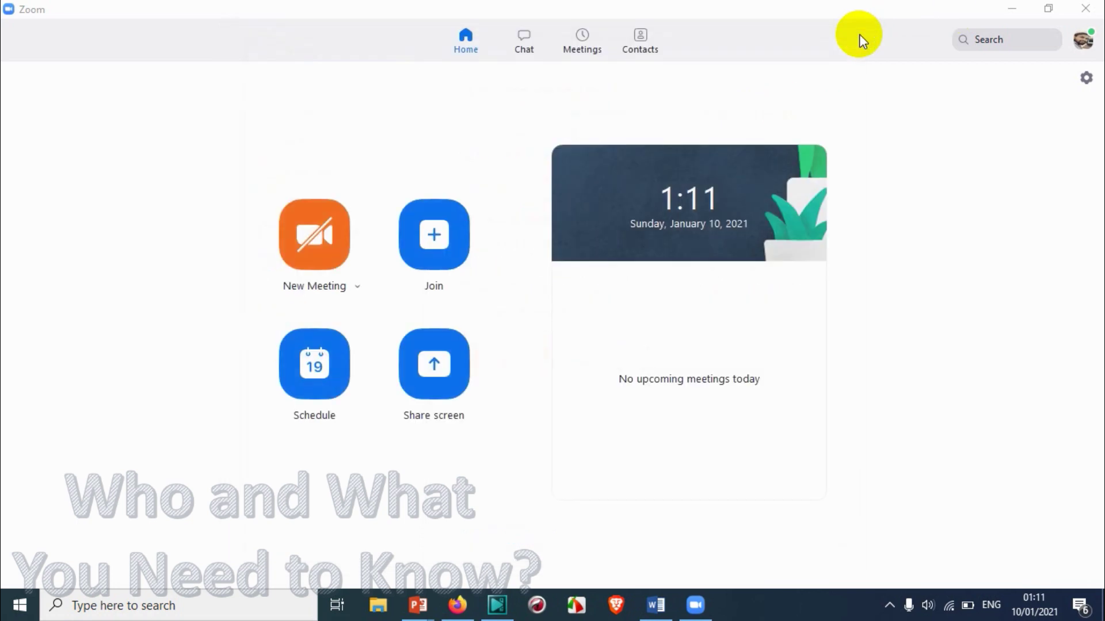
click(312, 236)
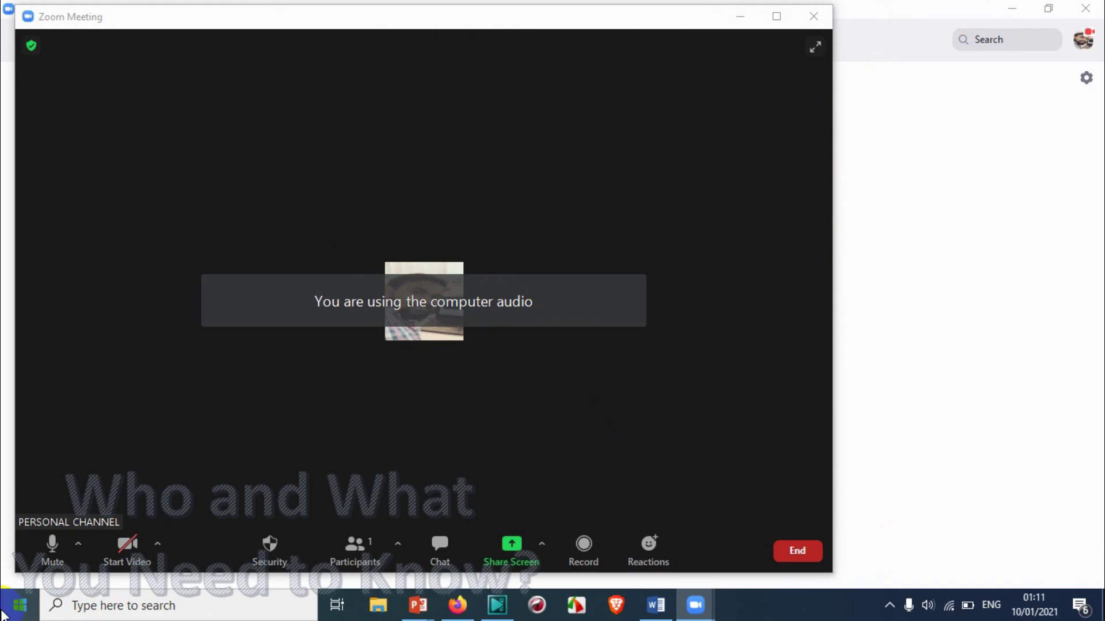
Launch Notepad through the Windows search
click(19, 605)
text(notr)
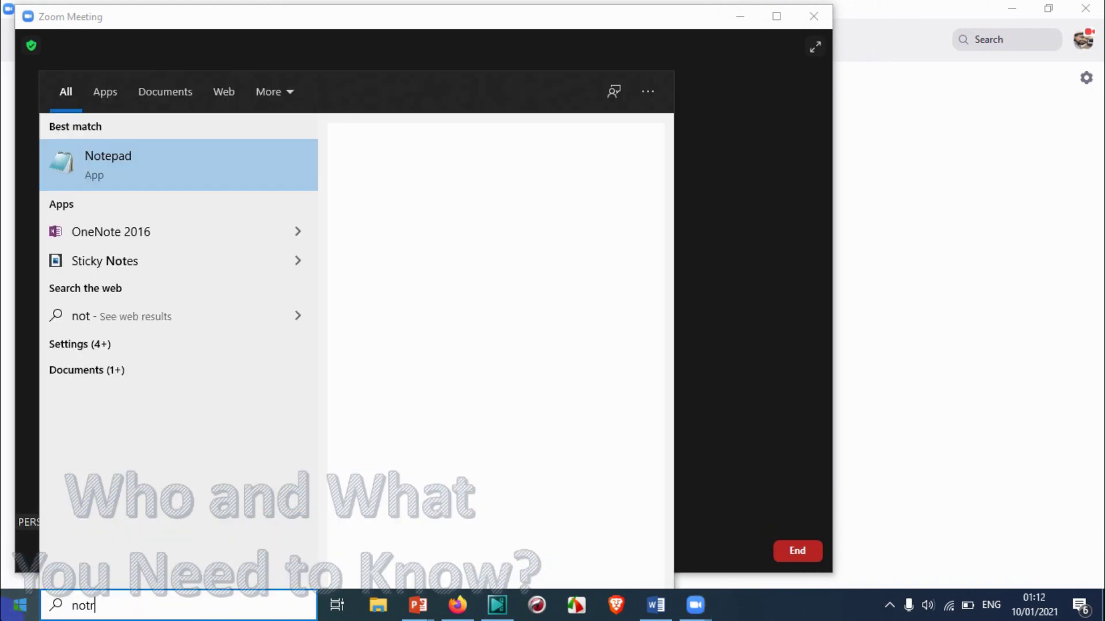
key(Return)
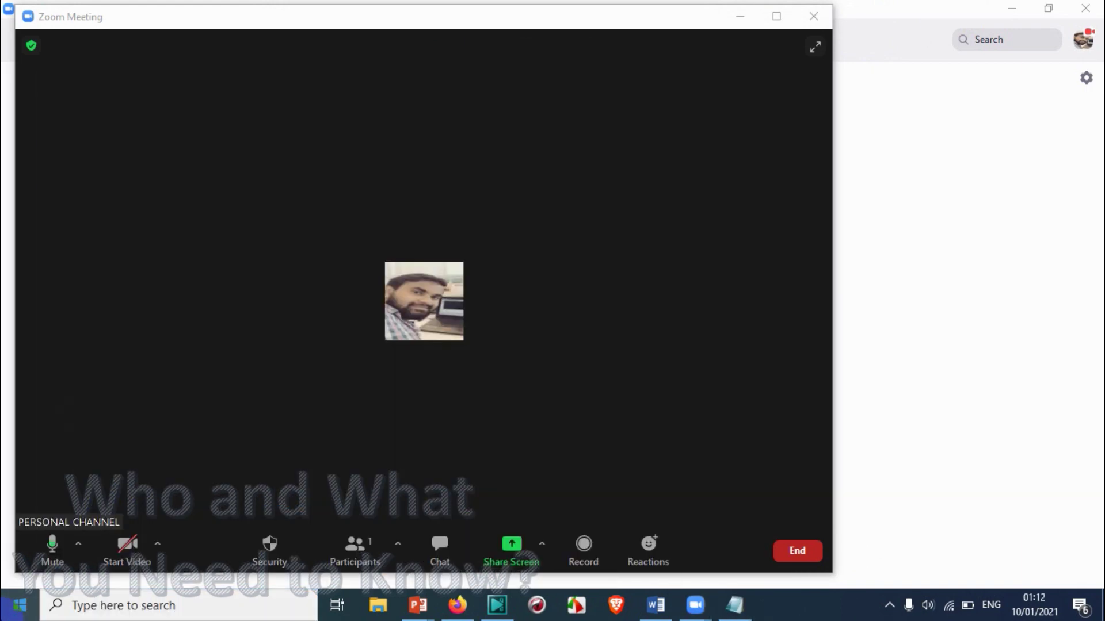
key(super)
text(note)
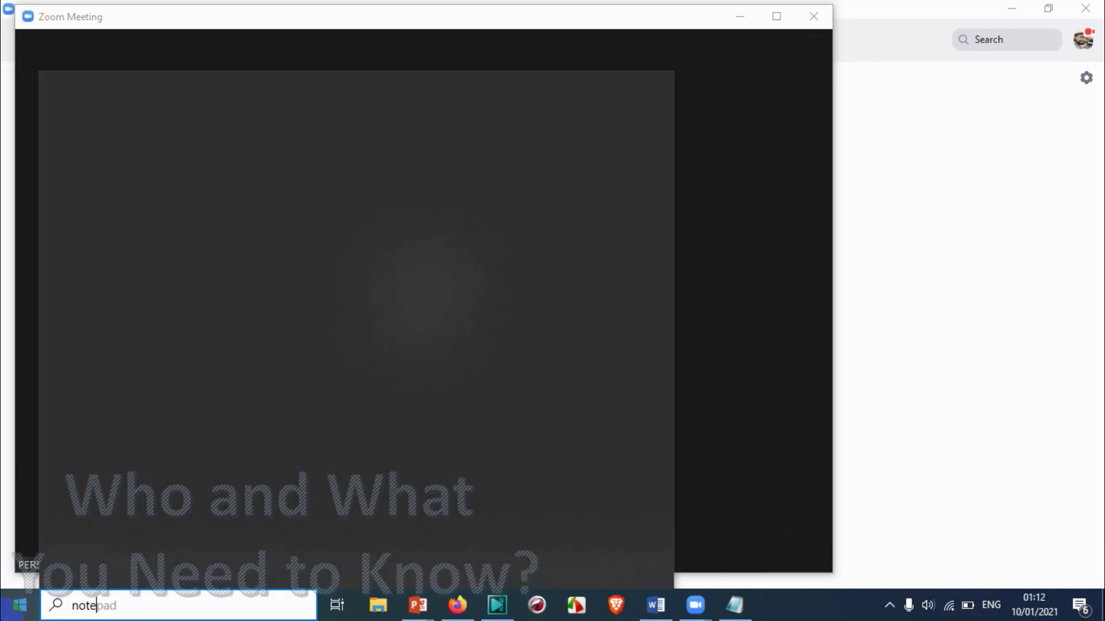
key(Return)
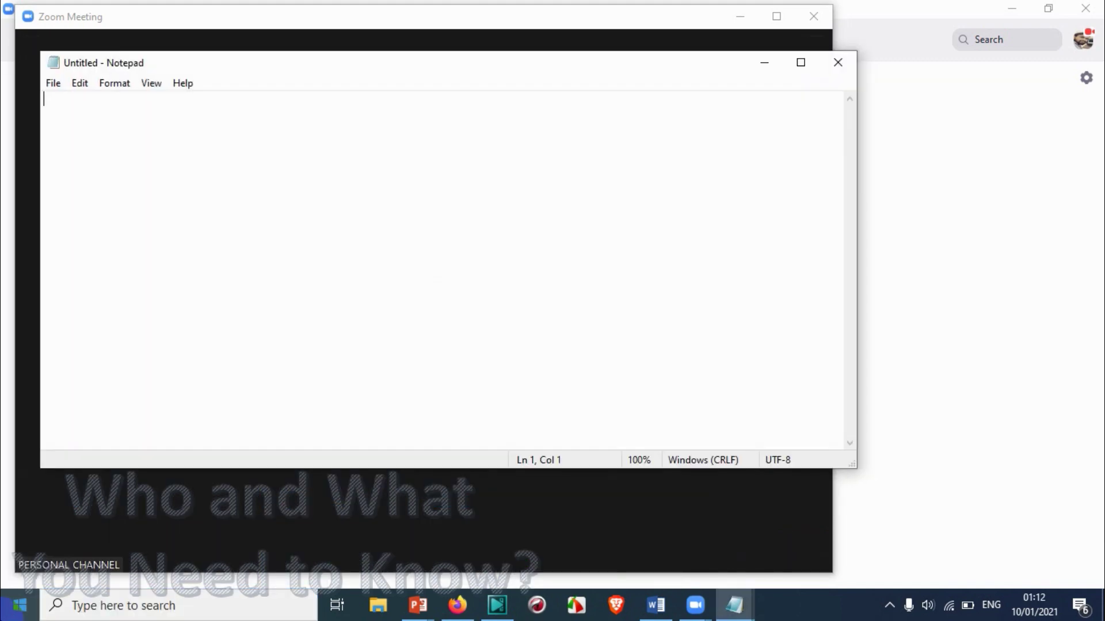
Paste and select the copied invite link, then close Notepad without saving
key(ctrl+v)
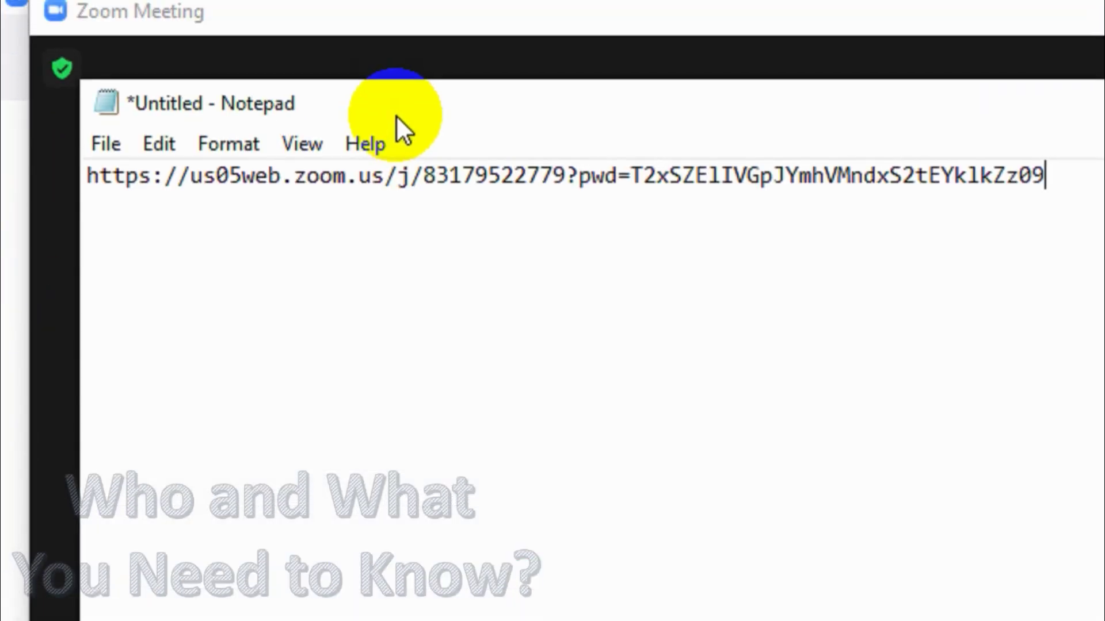
drag(833, 196, 0, 303)
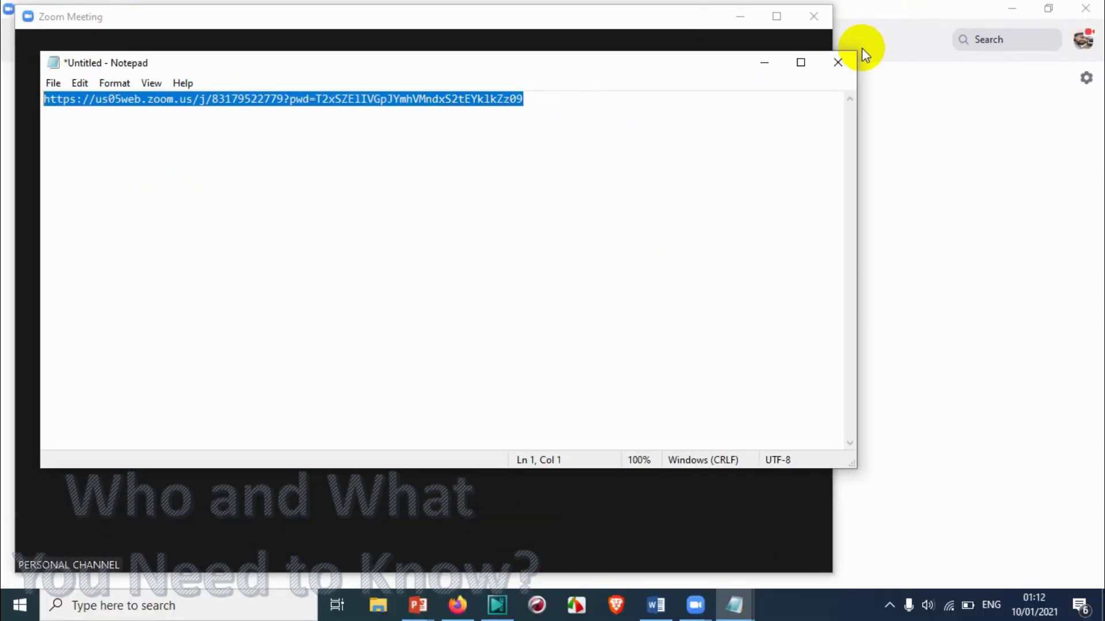
click(838, 62)
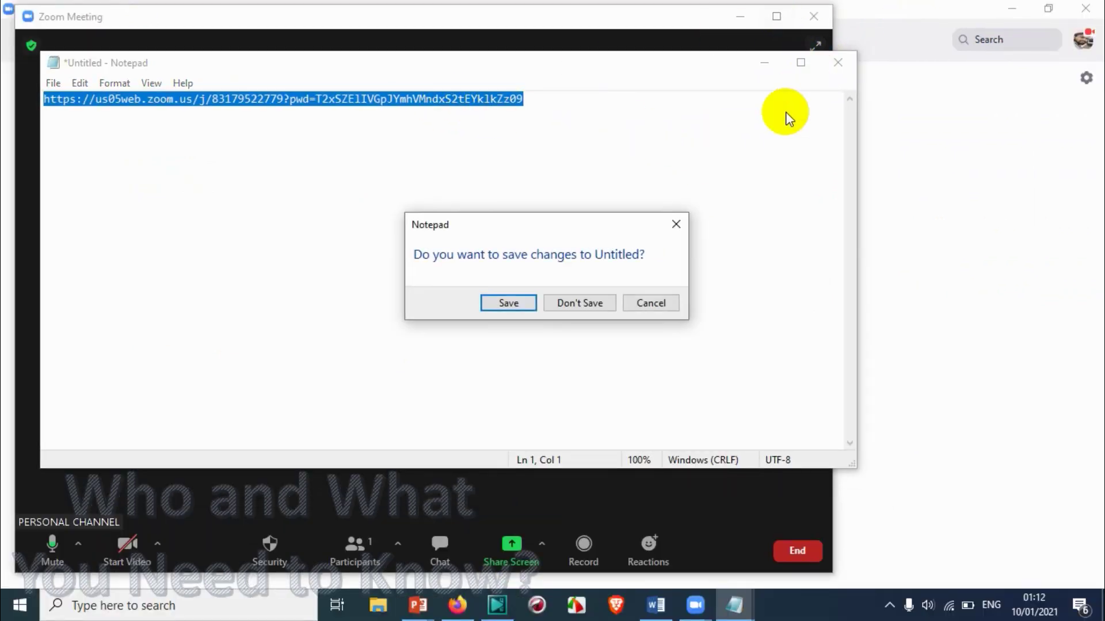
click(579, 303)
click(818, 14)
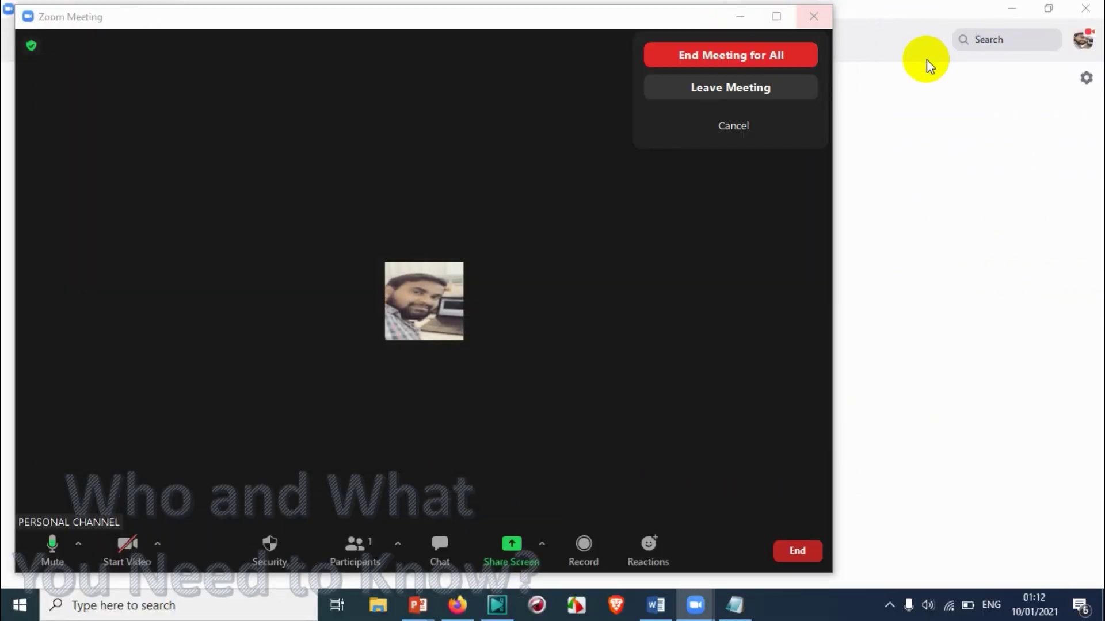
End the meeting for everyone and turn off automatic invite-link copying in Settings
click(779, 58)
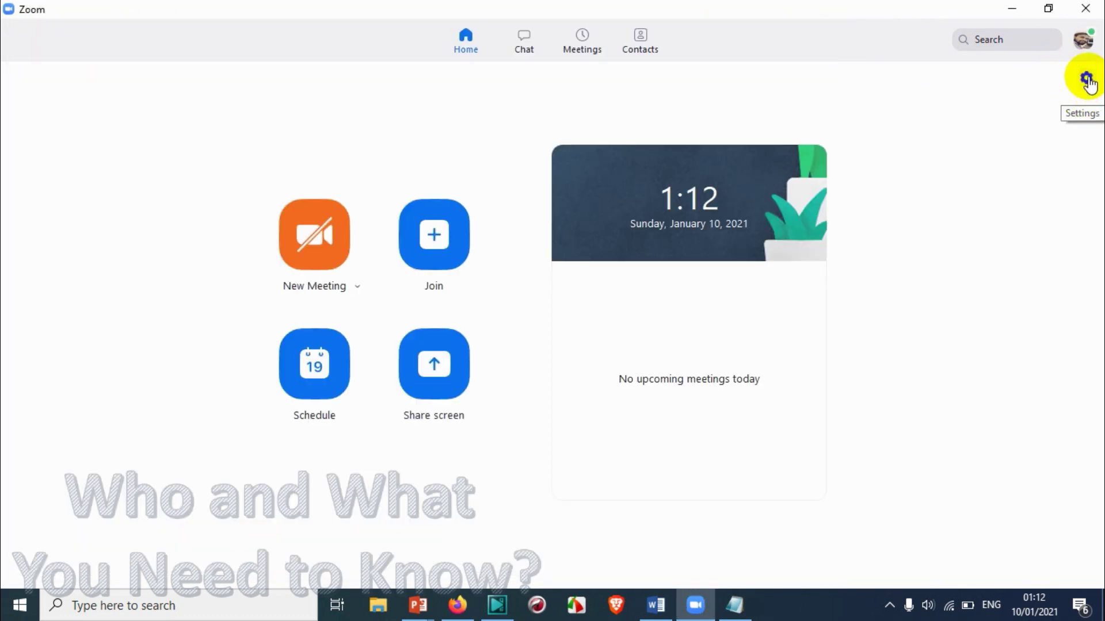
click(1087, 80)
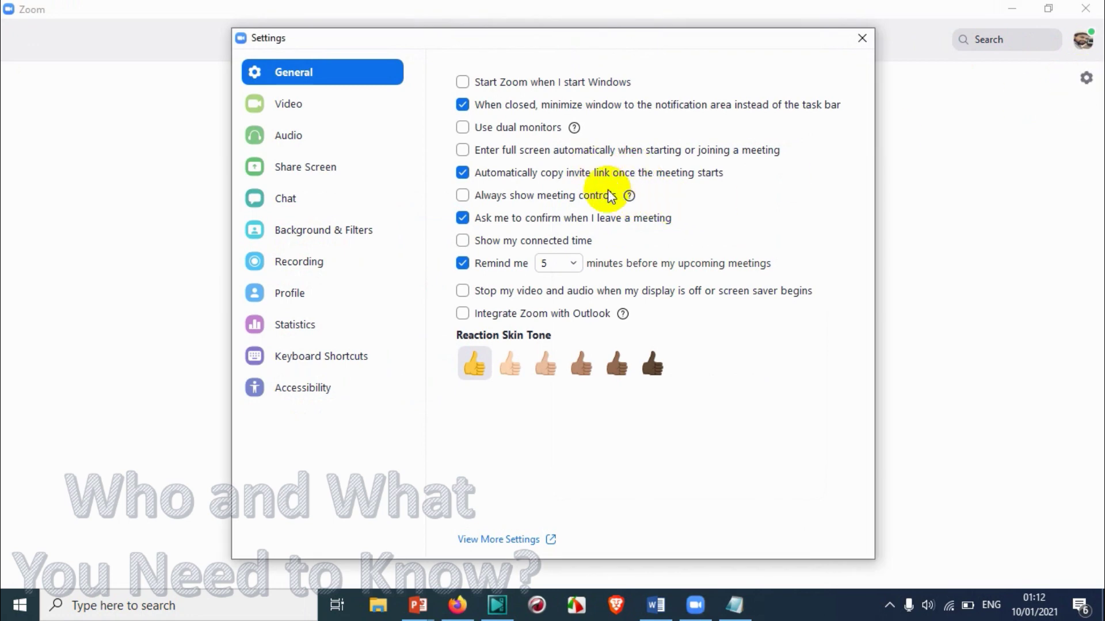
click(555, 178)
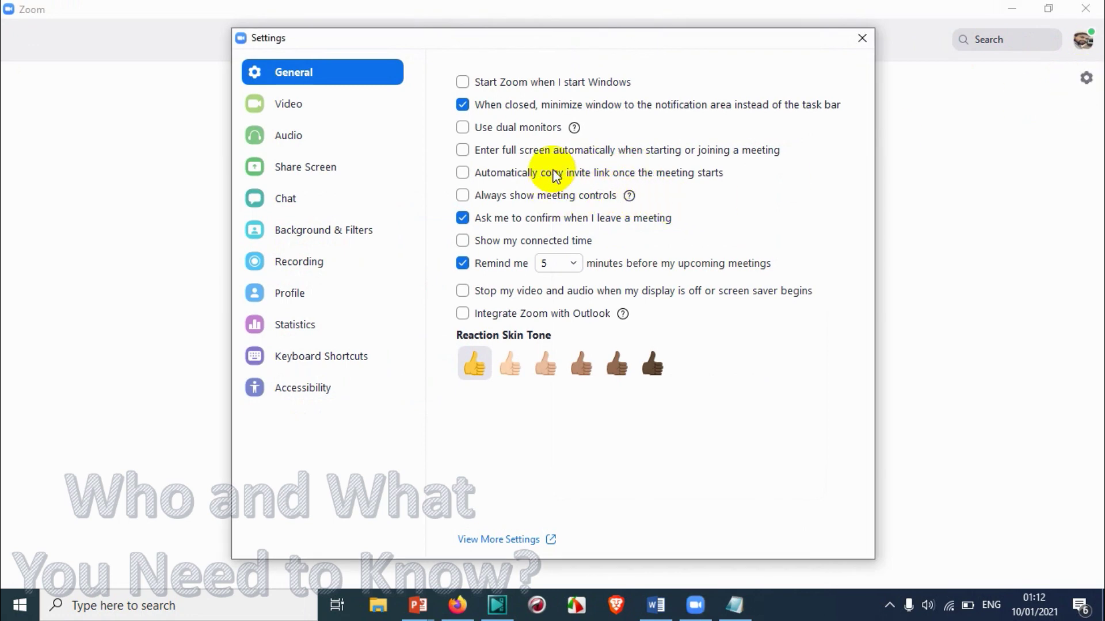
Enable 'Always show meeting controls' and close Settings
click(532, 198)
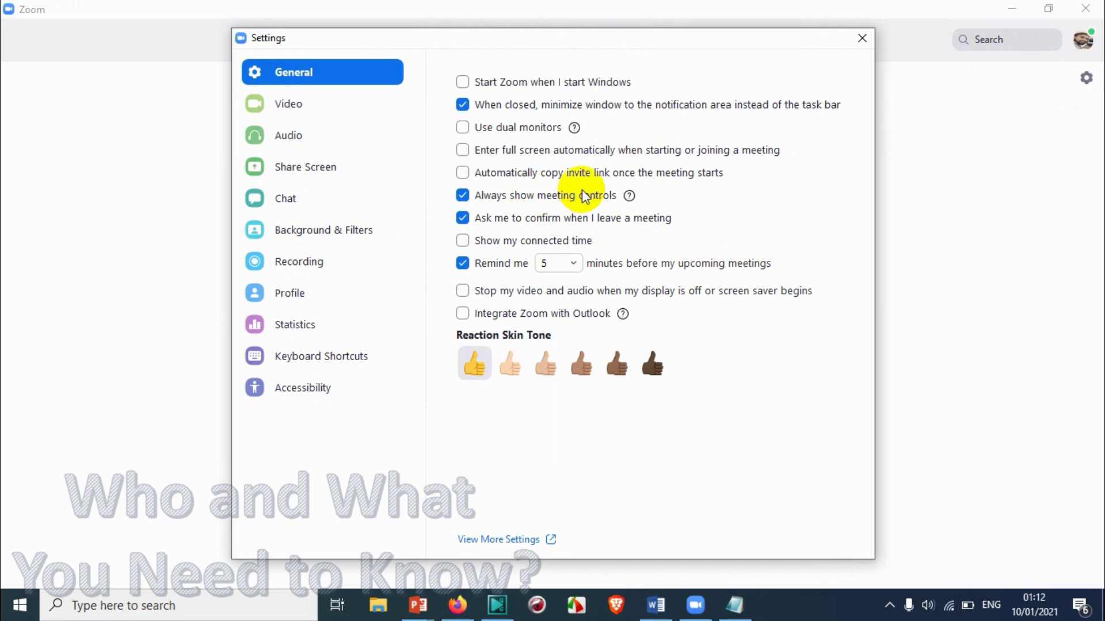
mouse_move(629, 197)
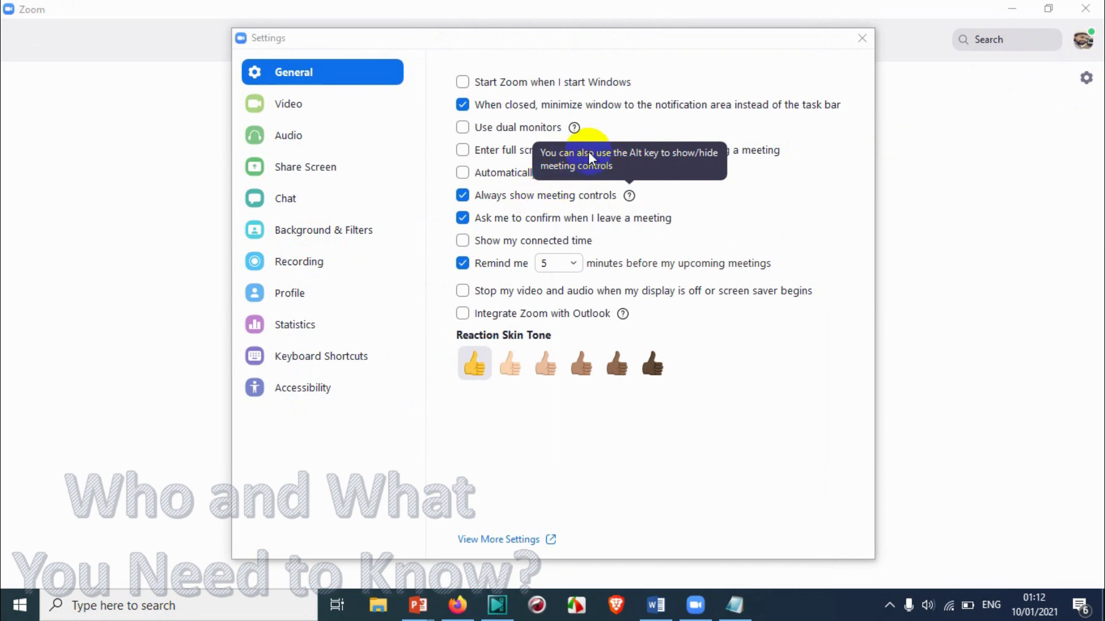
click(561, 196)
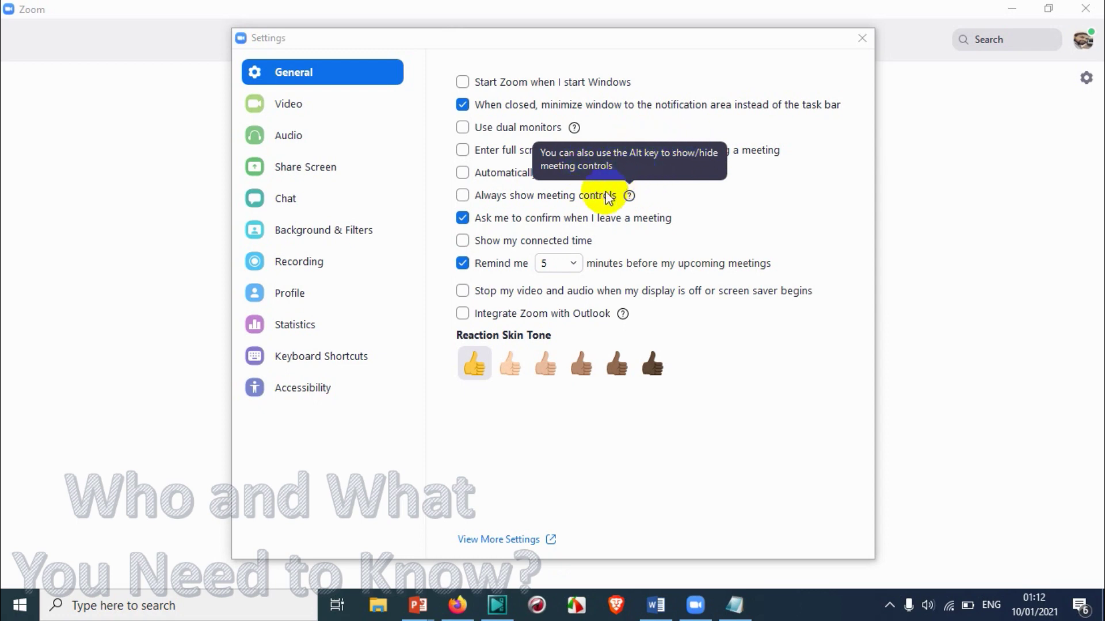
click(575, 199)
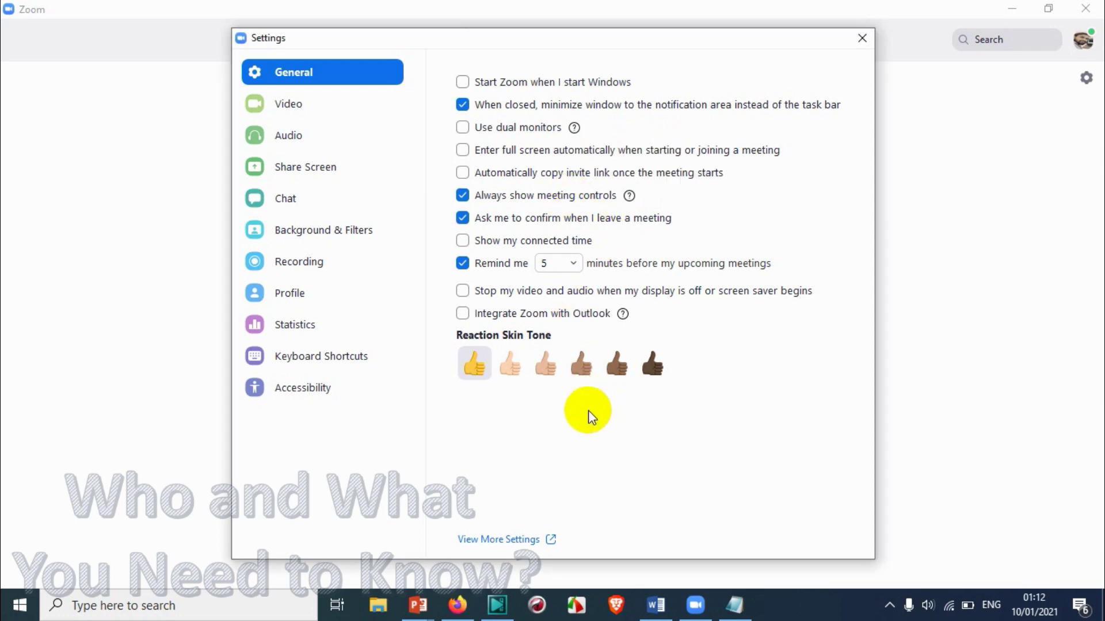
click(862, 38)
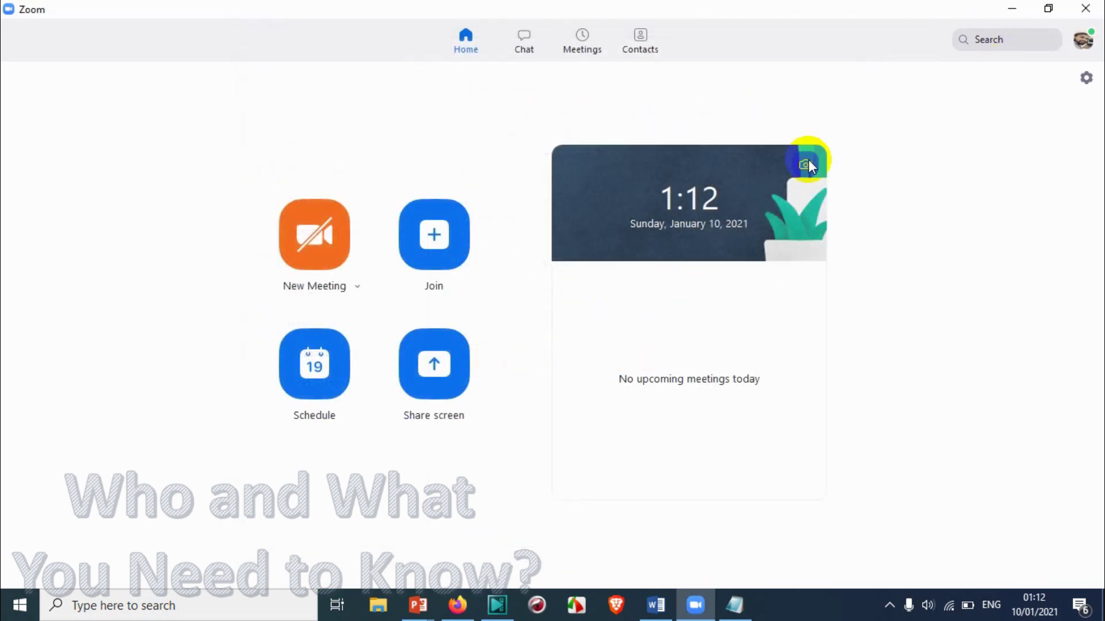
Start a meeting, toggle full screen and back, end it for all, and reopen Settings
click(322, 235)
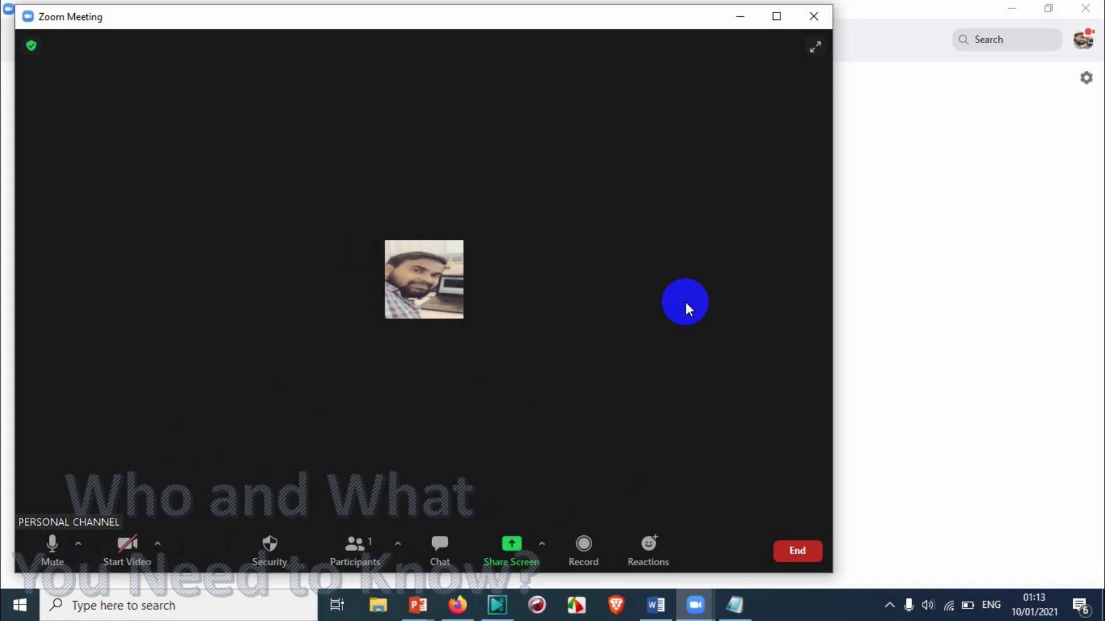
click(814, 47)
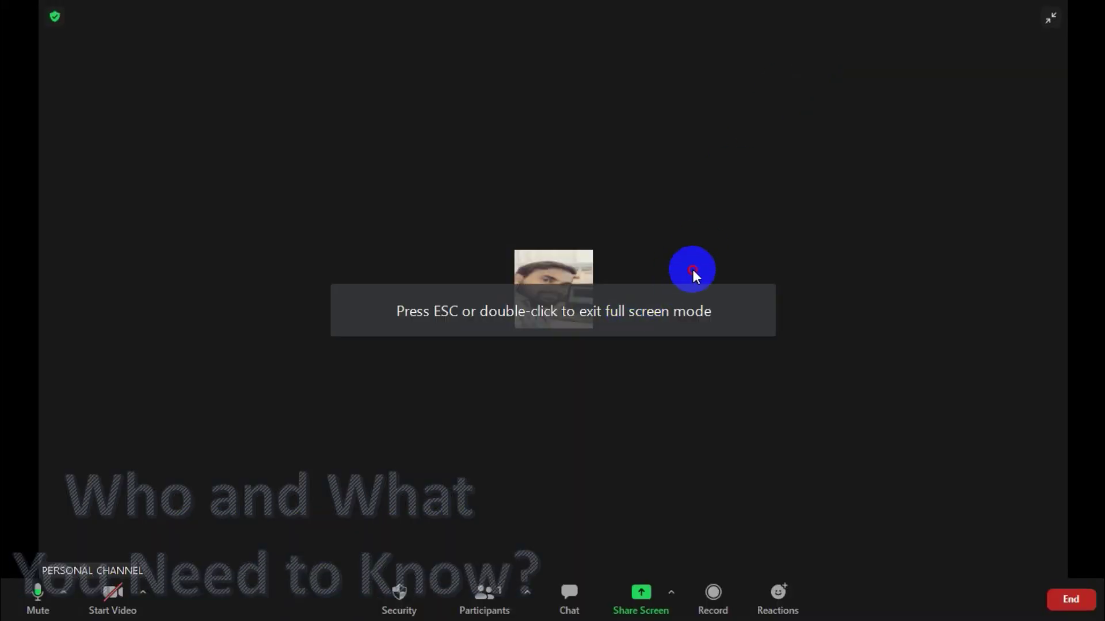
key(Escape)
click(813, 16)
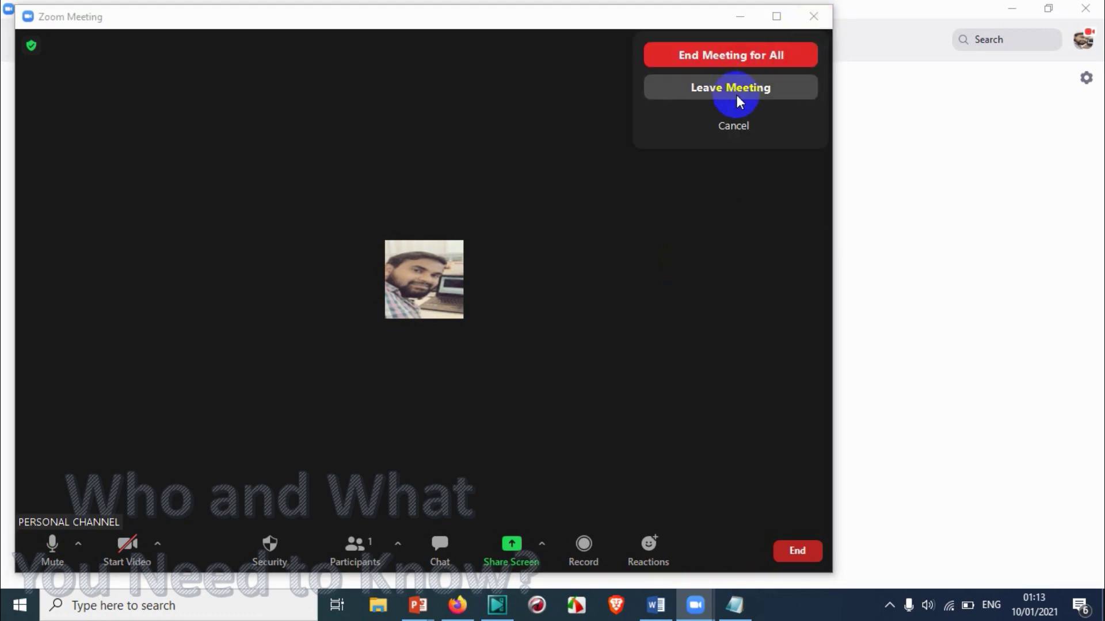
click(766, 68)
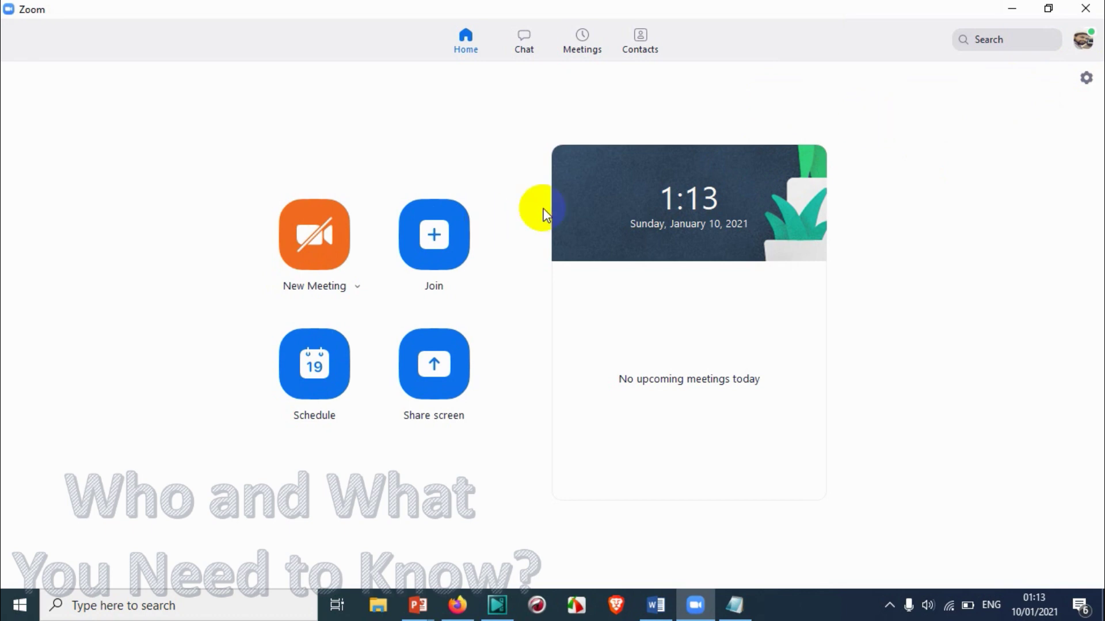
click(1087, 76)
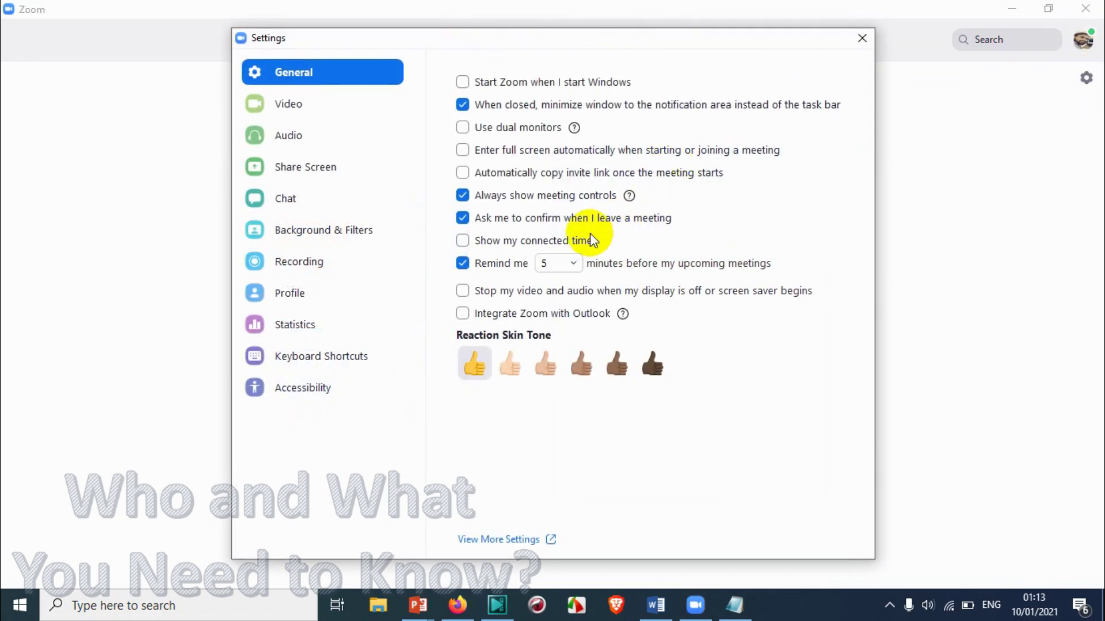
Uncheck 'Always show meeting controls' and leave confirmation, check 'Show my connected time', close Settings
click(544, 199)
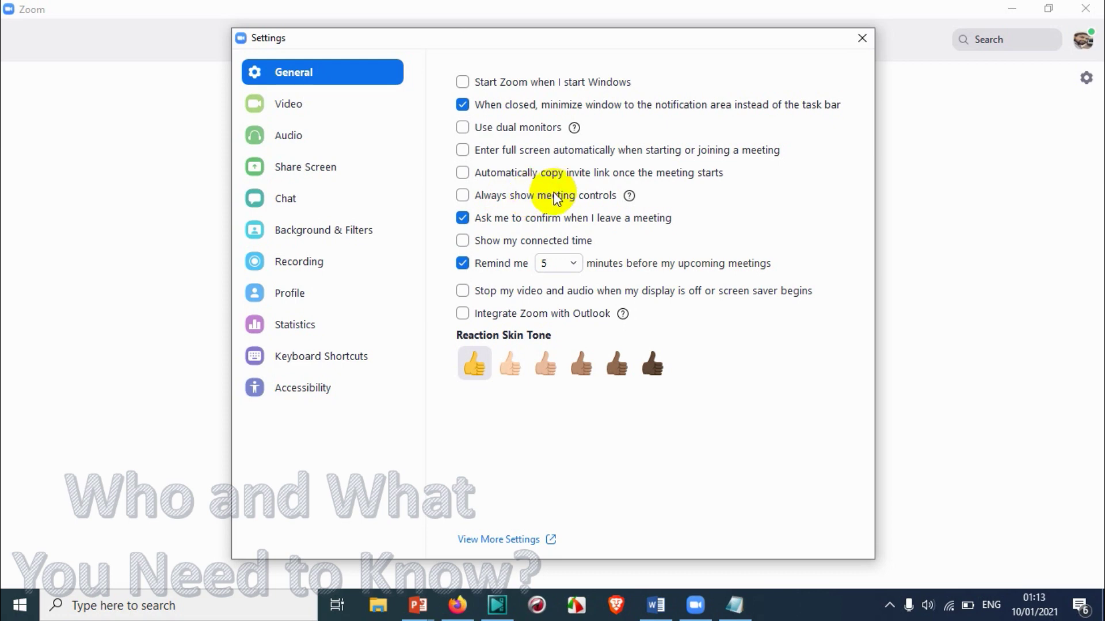
click(485, 217)
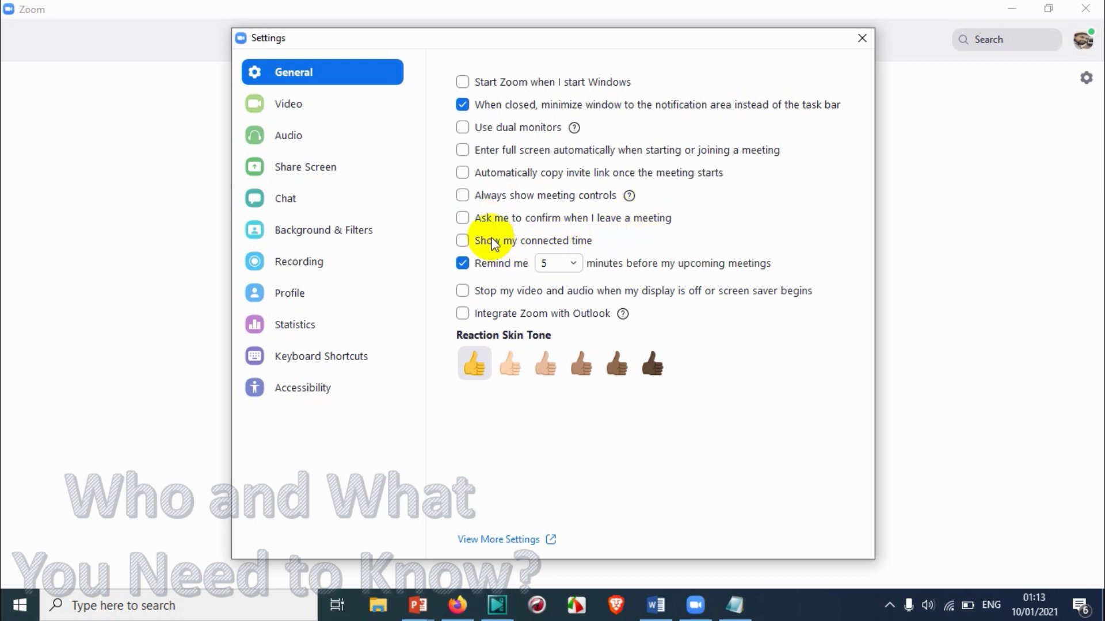
click(508, 245)
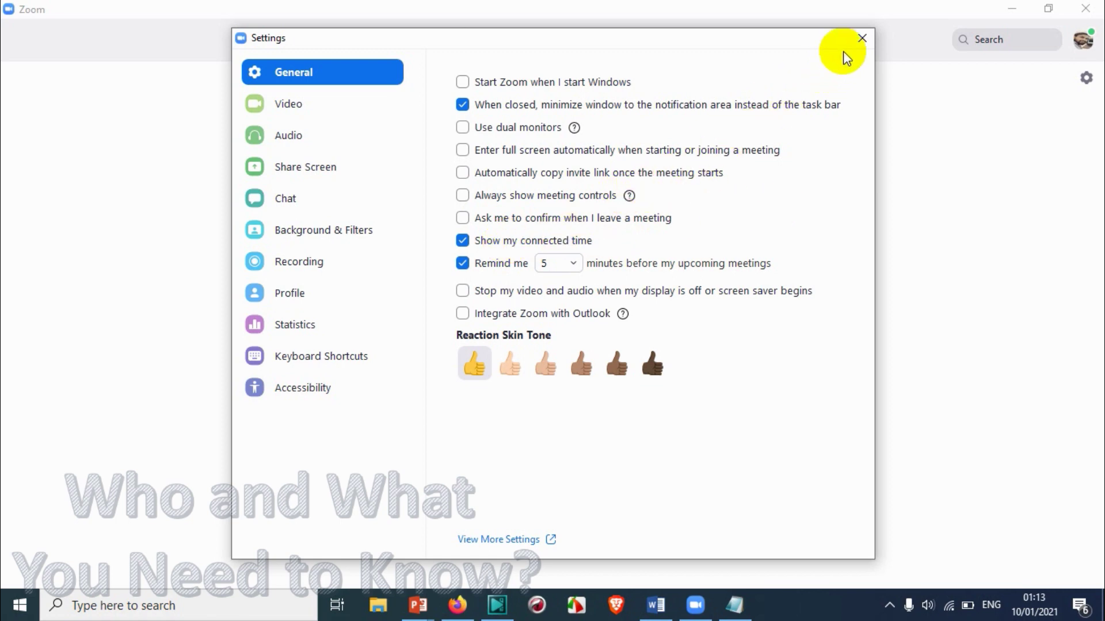
click(862, 38)
Start a test meeting, toggle full screen and back, then end it for all participants
click(305, 244)
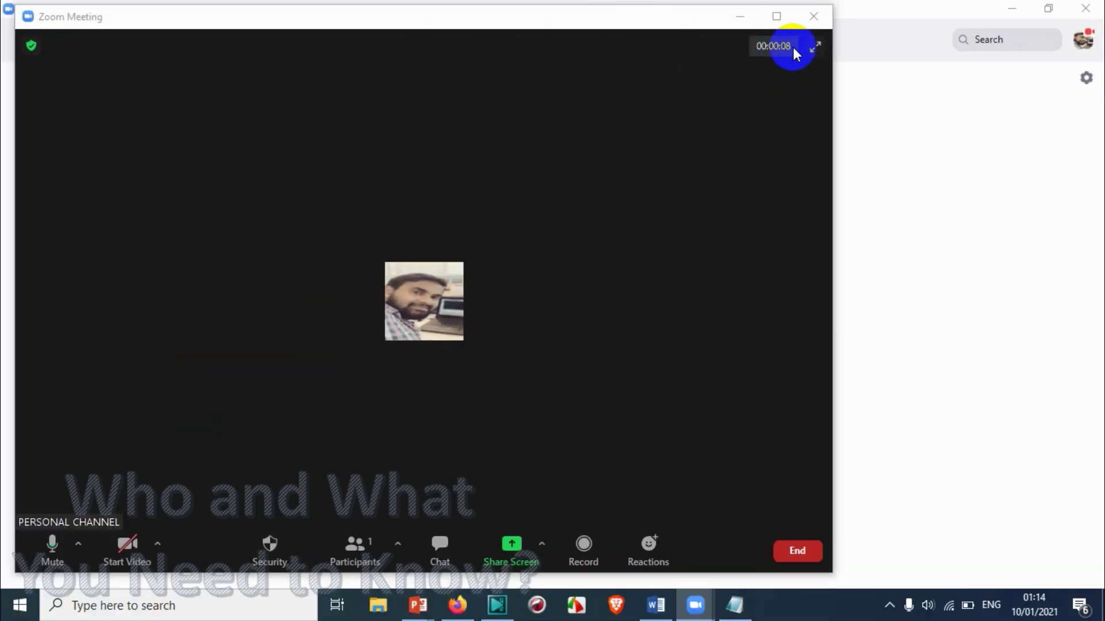
click(816, 46)
double_click(823, 128)
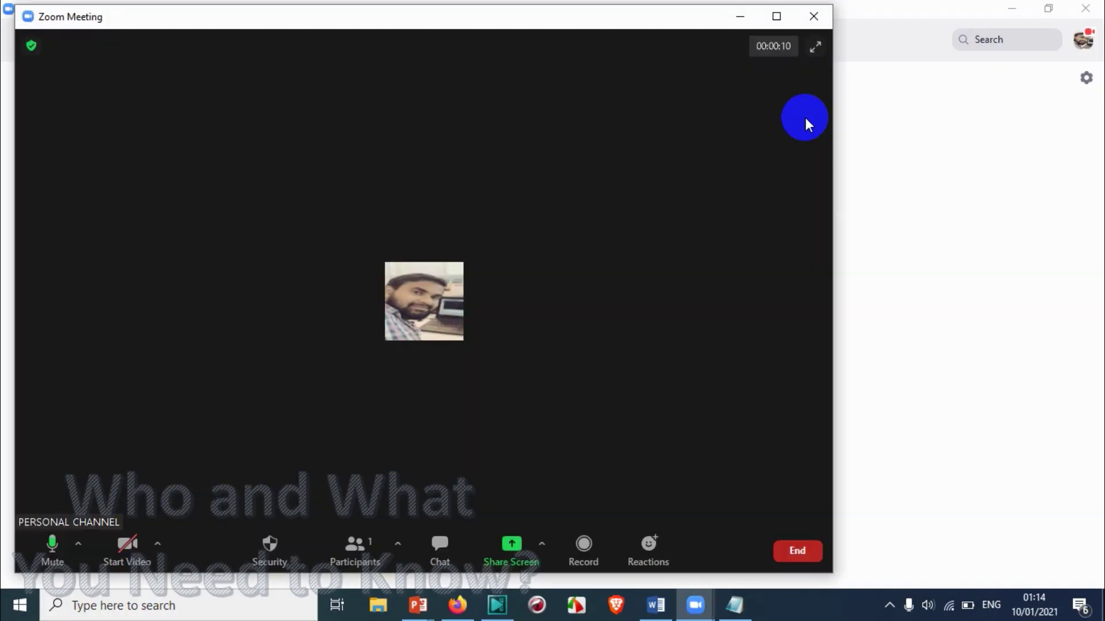
click(813, 16)
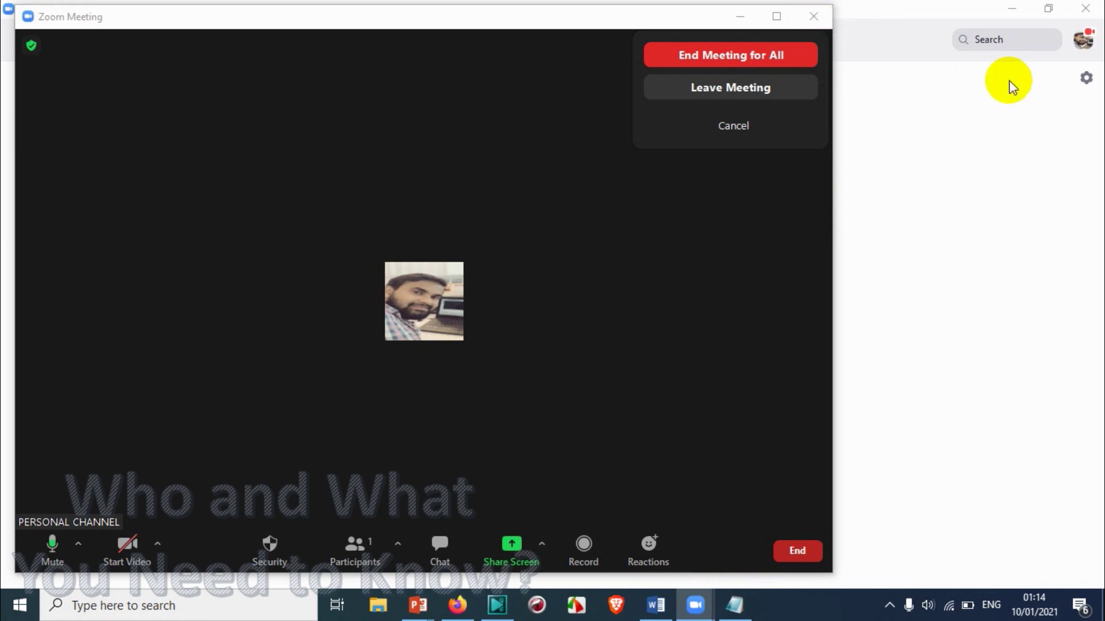
click(748, 72)
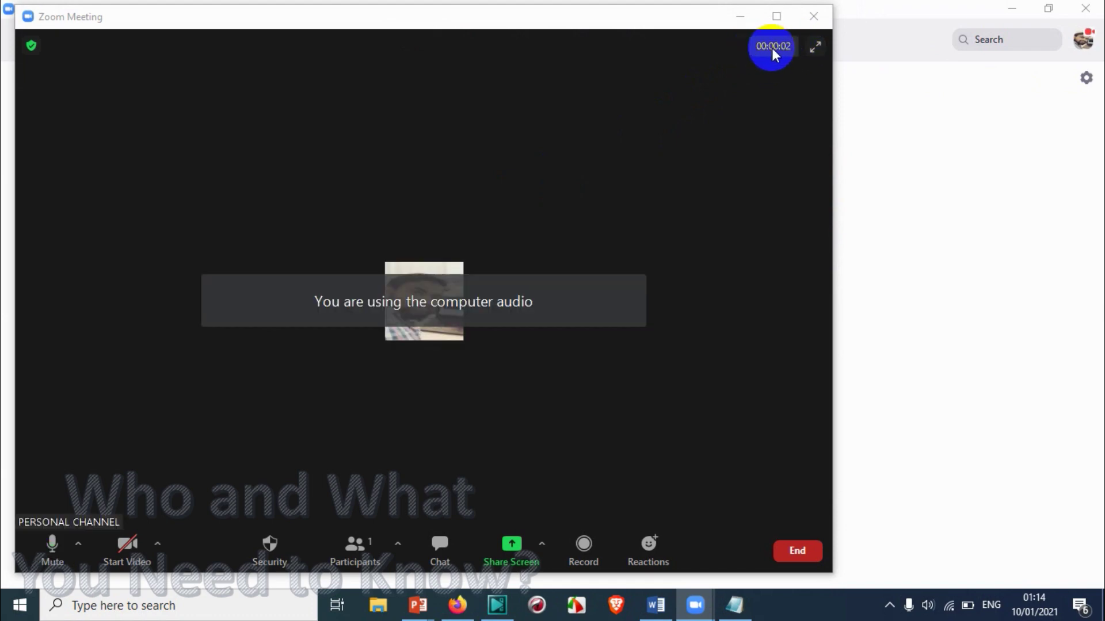
click(792, 564)
click(759, 469)
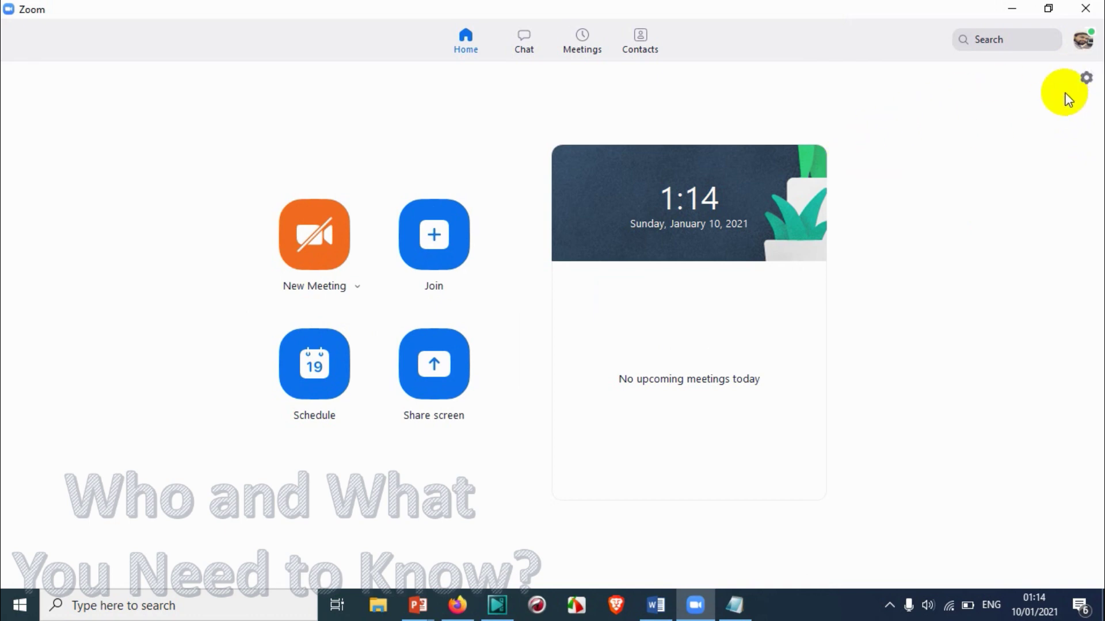
Open Settings and set the 'Remind me' dropdown to 15 minutes before upcoming meetings
click(1086, 79)
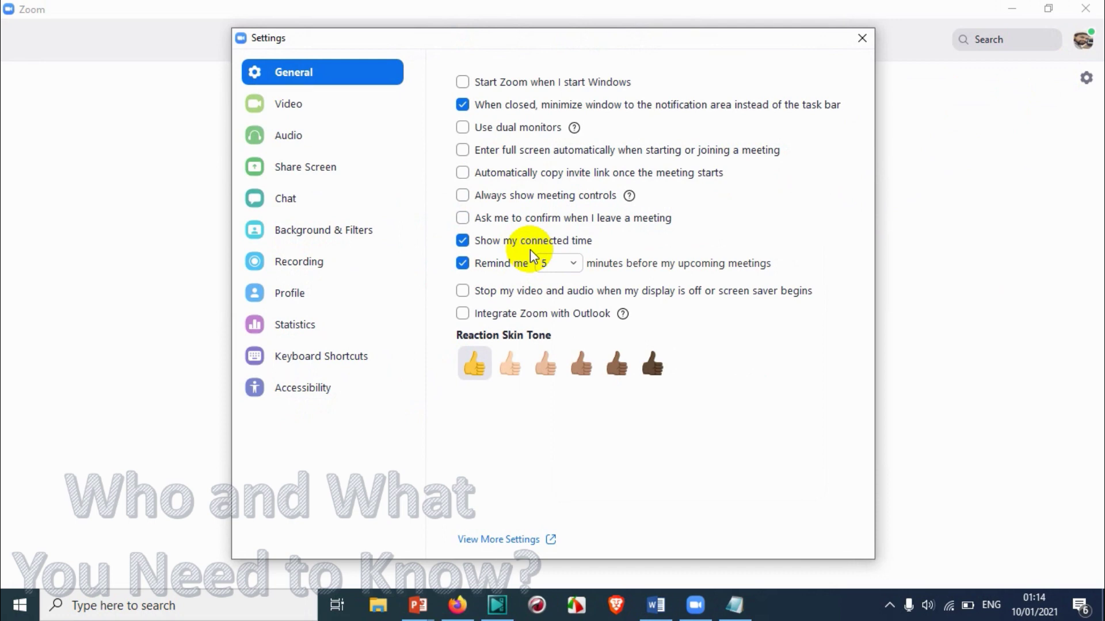
click(569, 266)
click(557, 340)
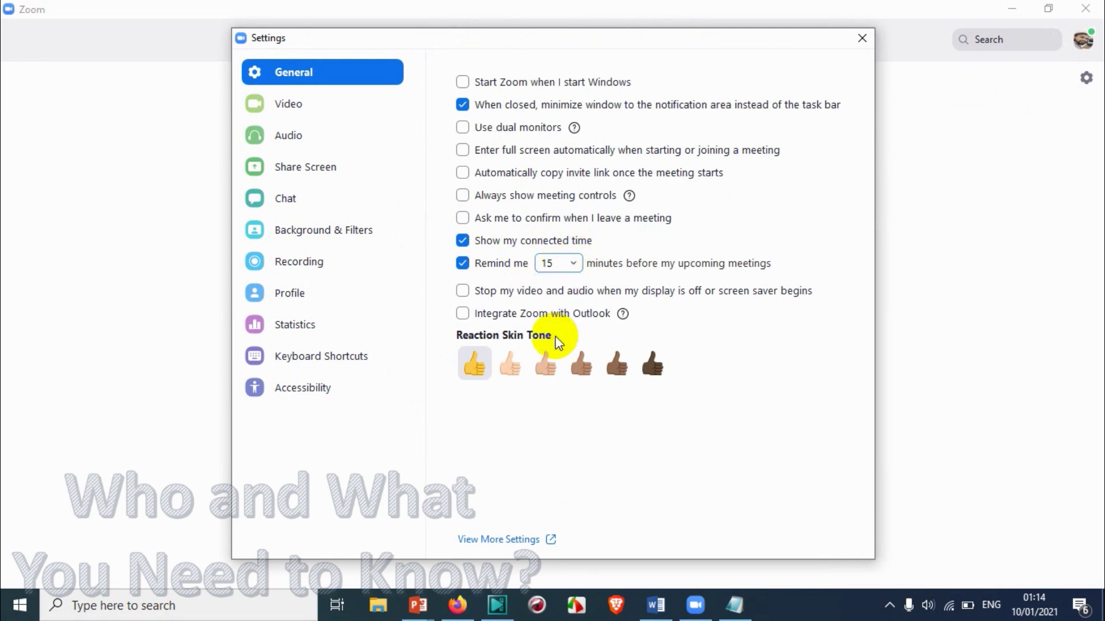
click(572, 264)
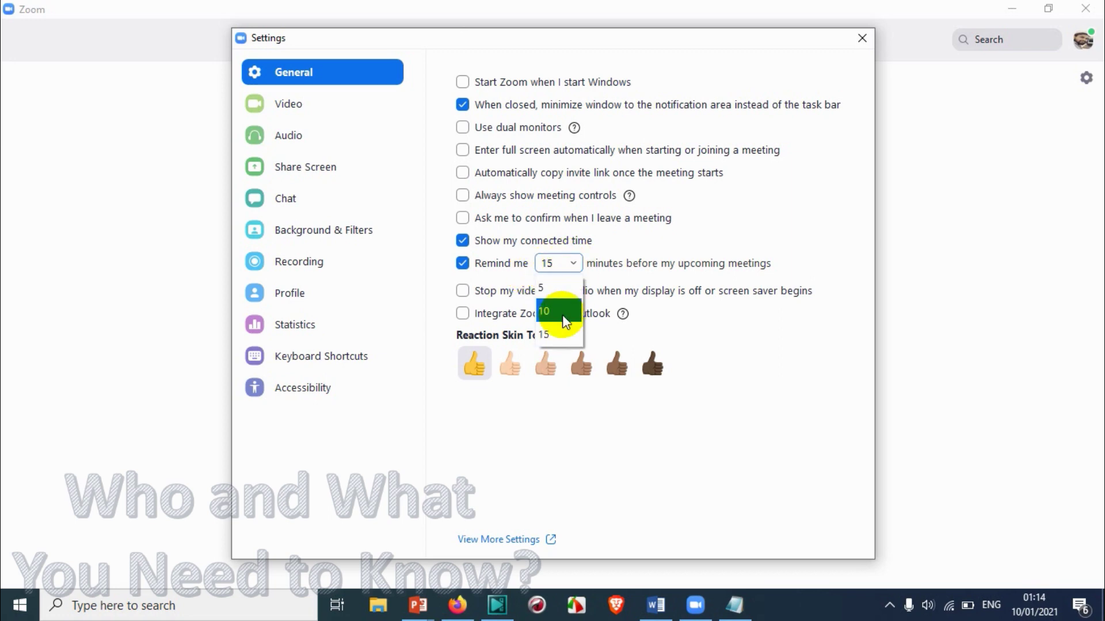
click(559, 289)
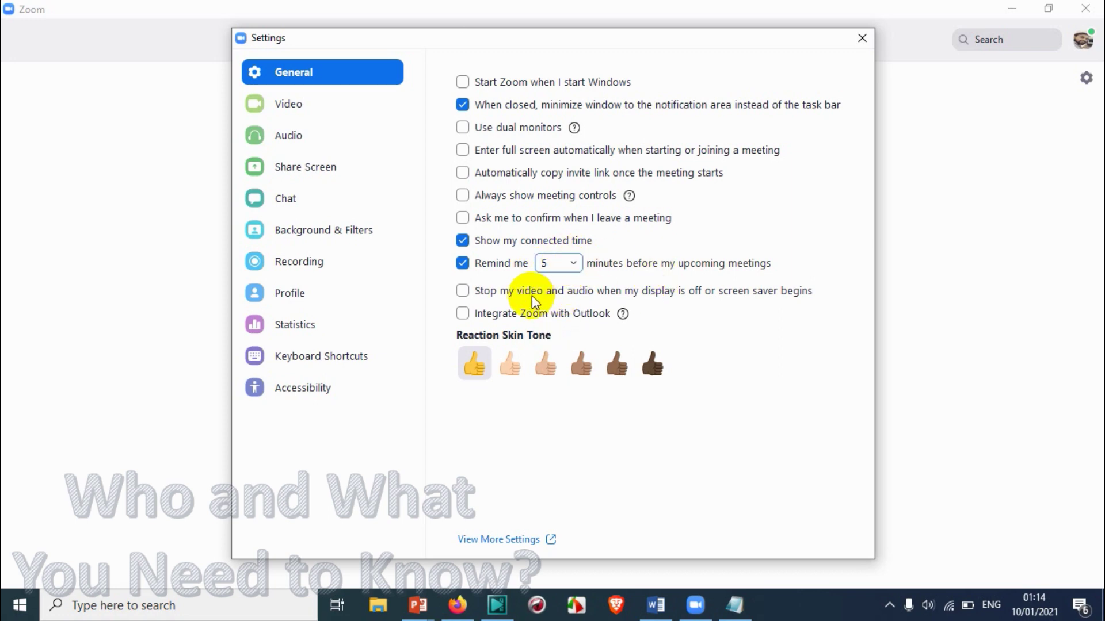
click(569, 263)
click(569, 331)
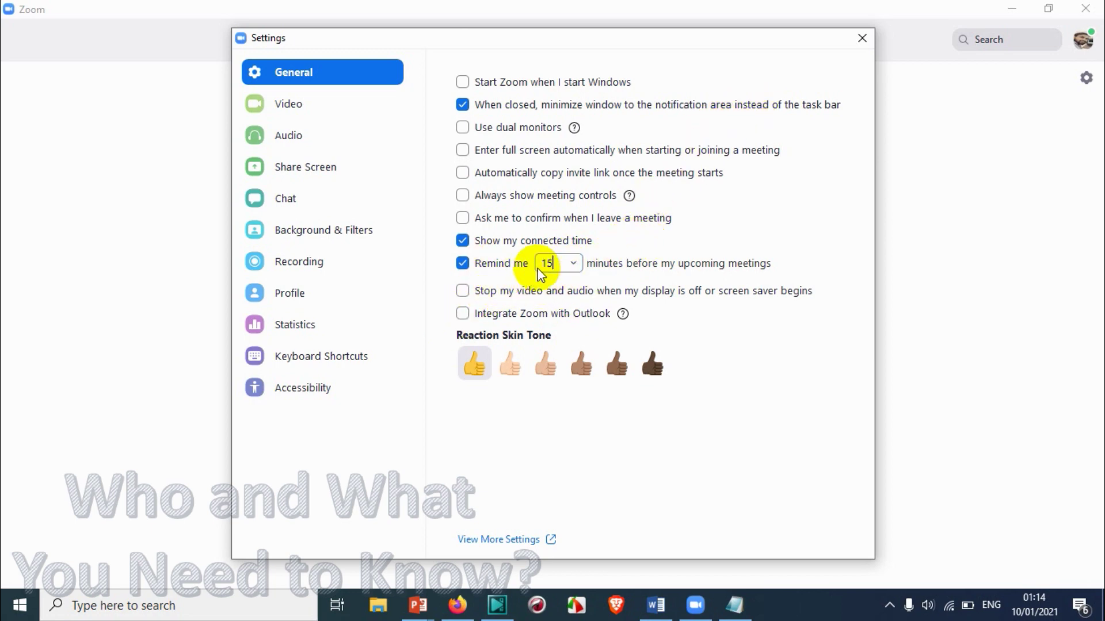
click(567, 266)
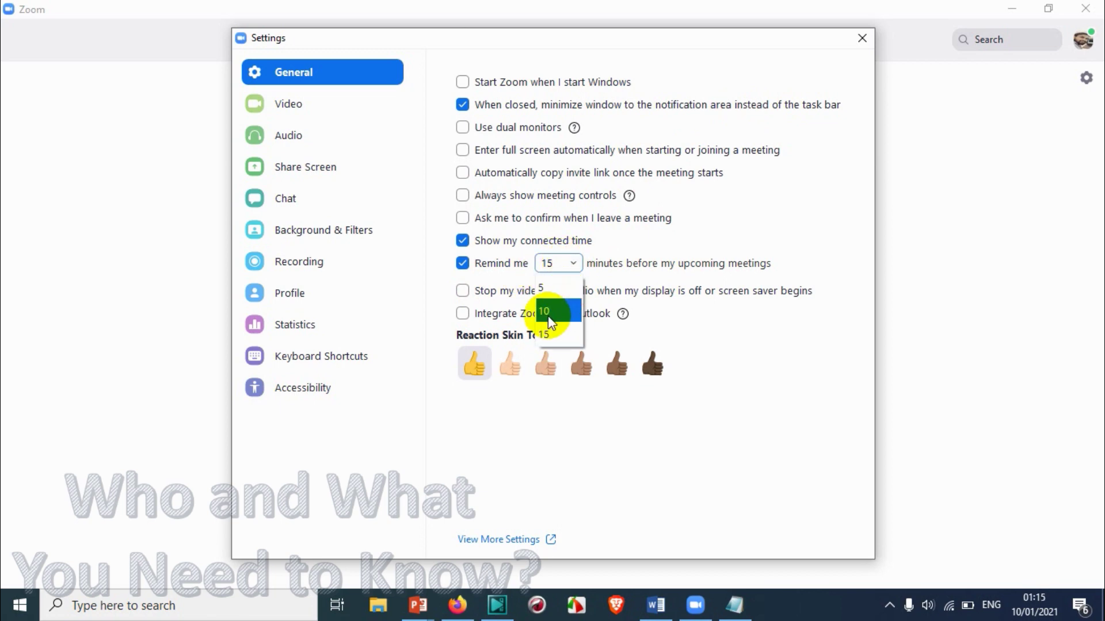
click(567, 262)
click(569, 264)
click(667, 282)
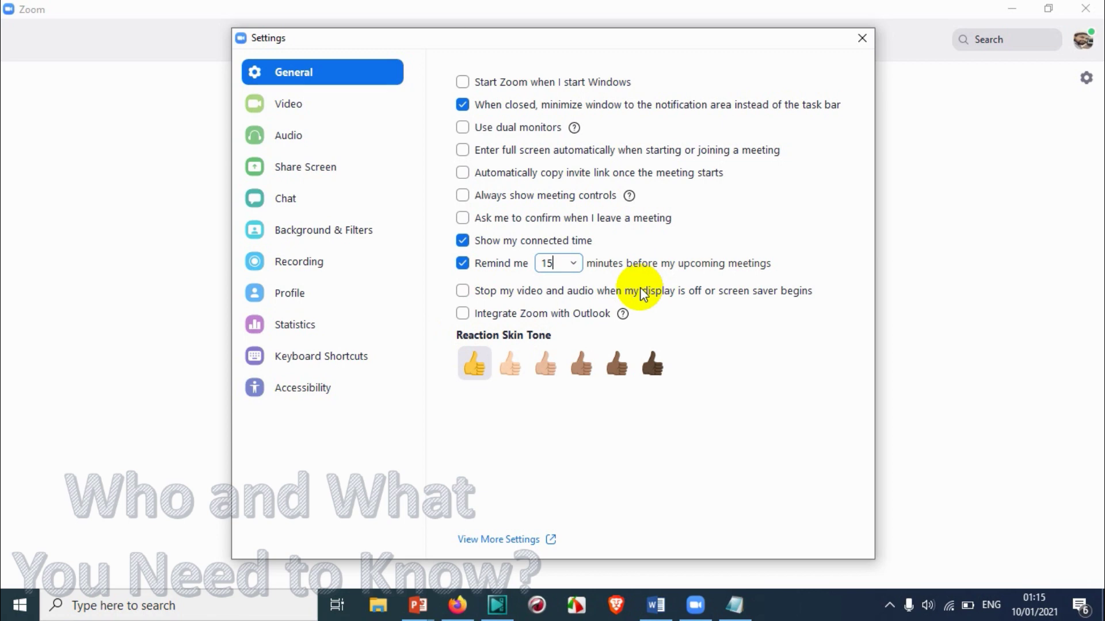
Enable 'Integrate Zoom with Outlook', view its description, then begin a Windows search for Outlook
click(462, 314)
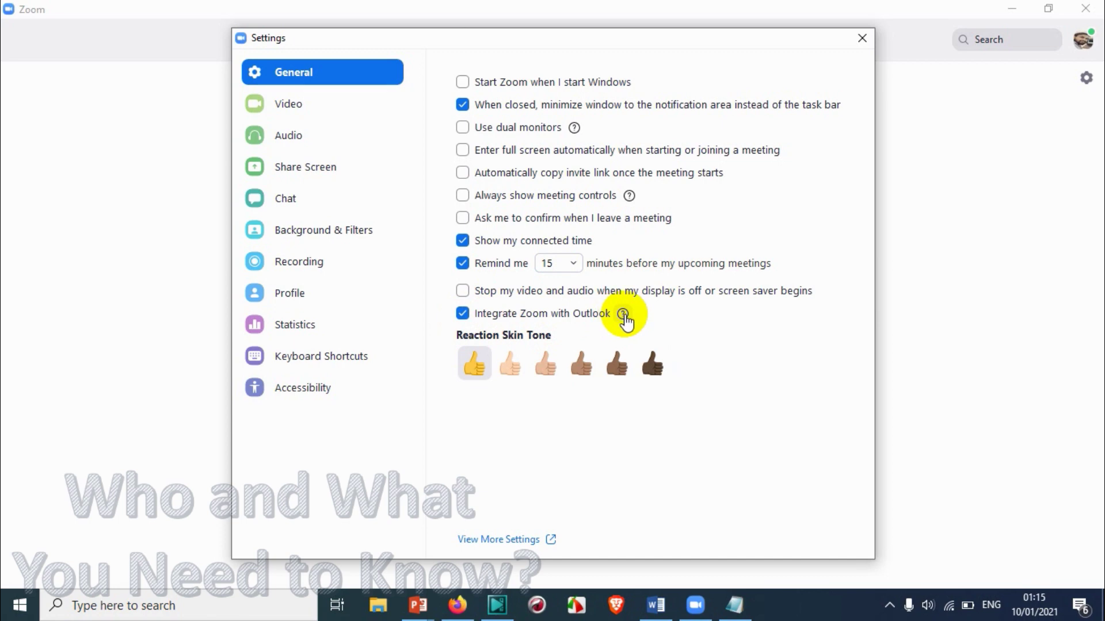
mouse_move(624, 317)
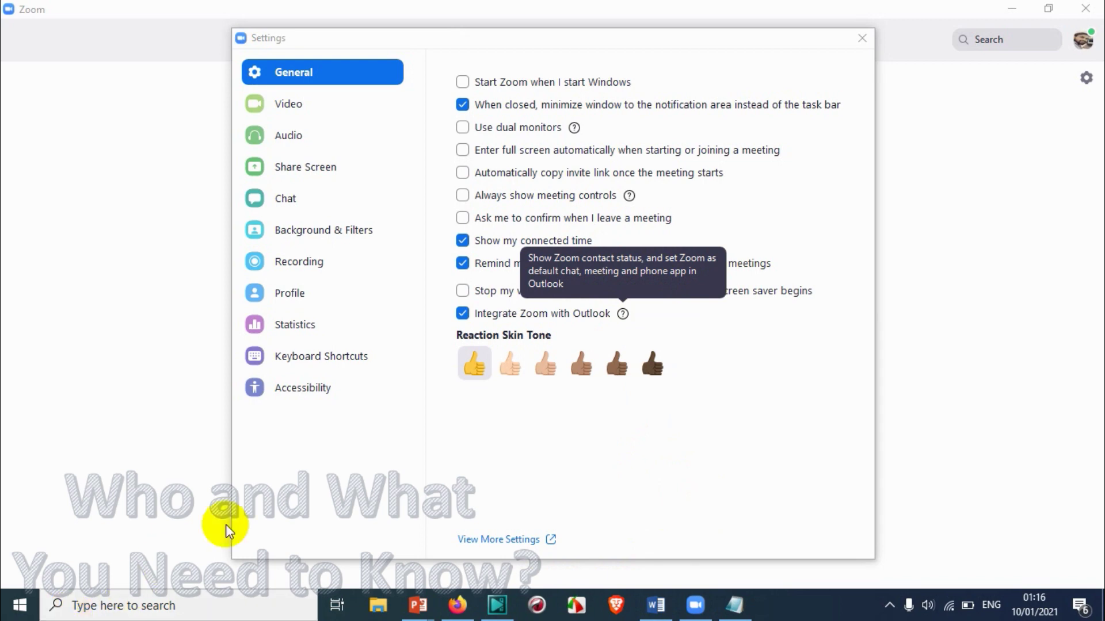
click(19, 605)
Launch Outlook 2016 via search, move Zoom settings aside, and check the Home and View ribbons
text(ou)
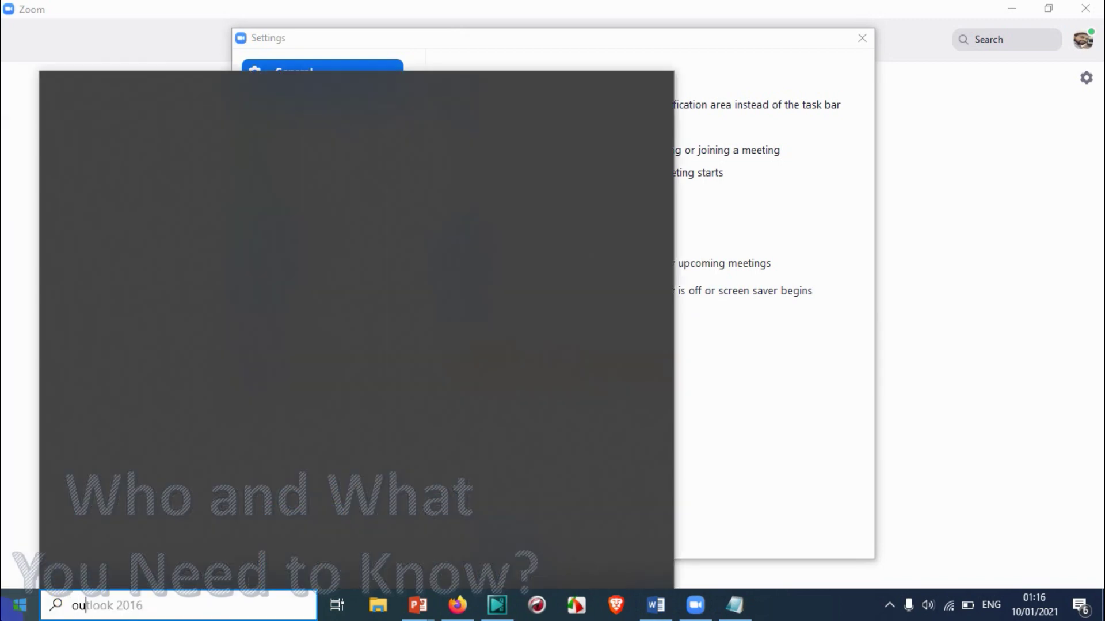
text(t)
key(Return)
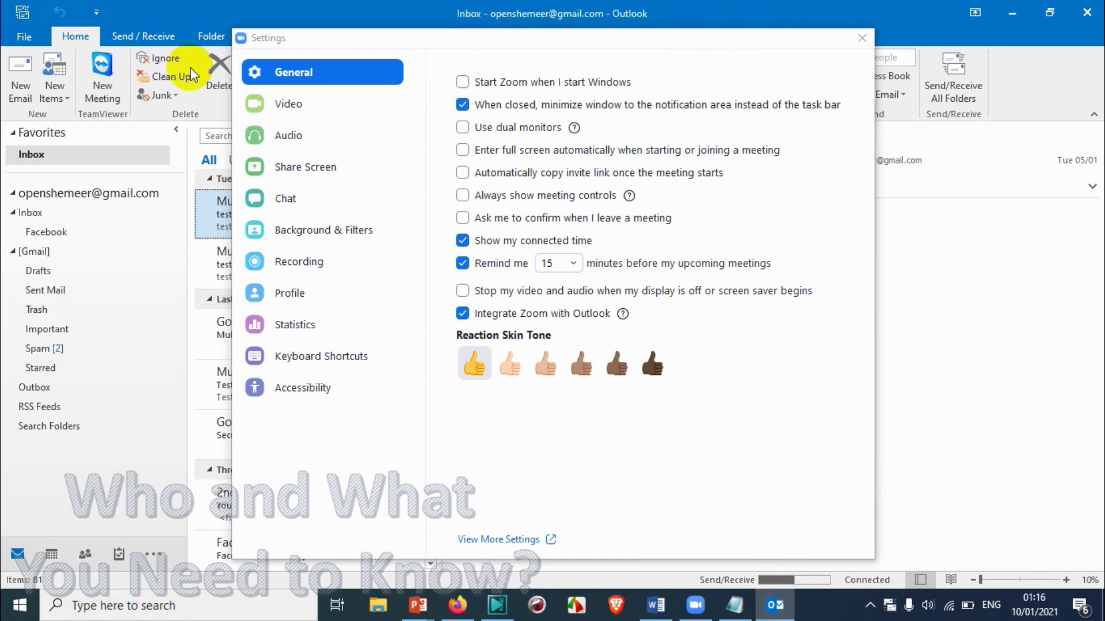
drag(752, 46, 813, 195)
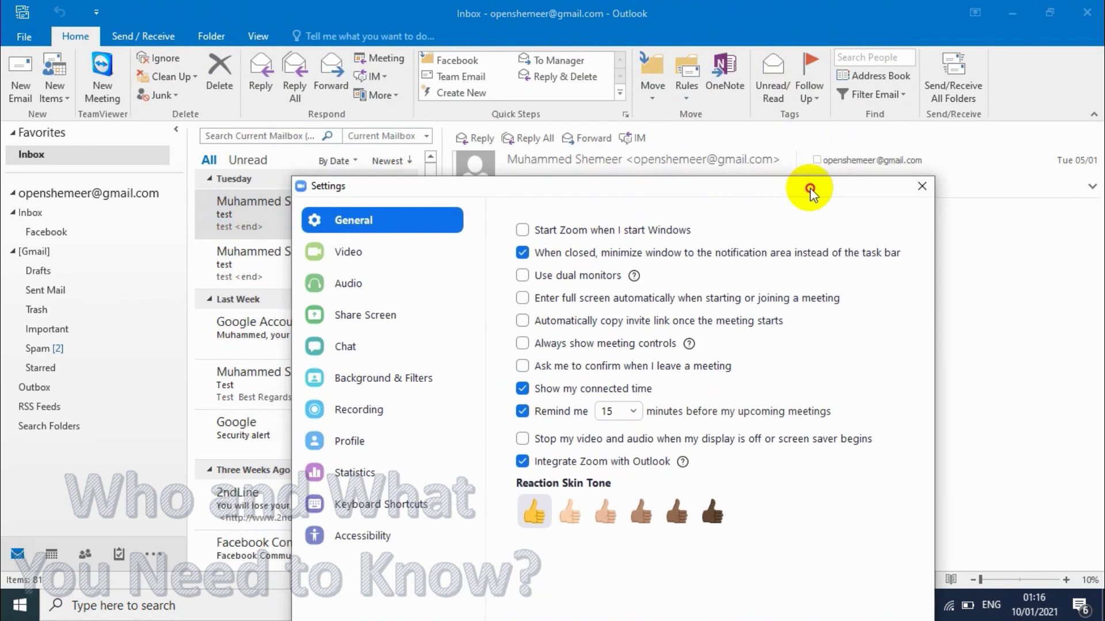
click(382, 77)
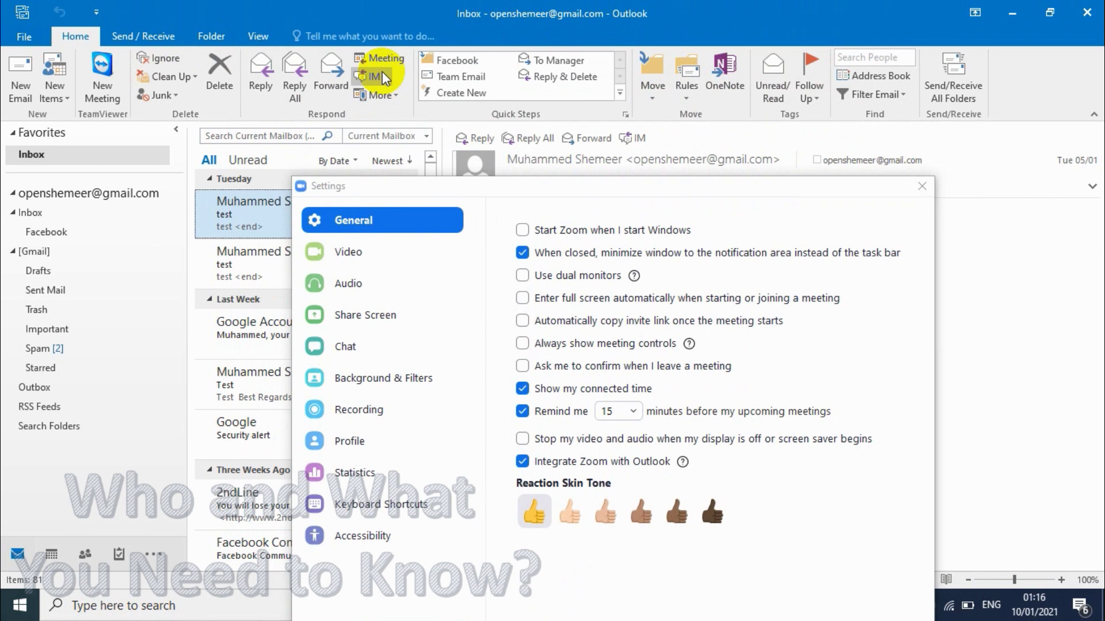
click(383, 77)
click(387, 81)
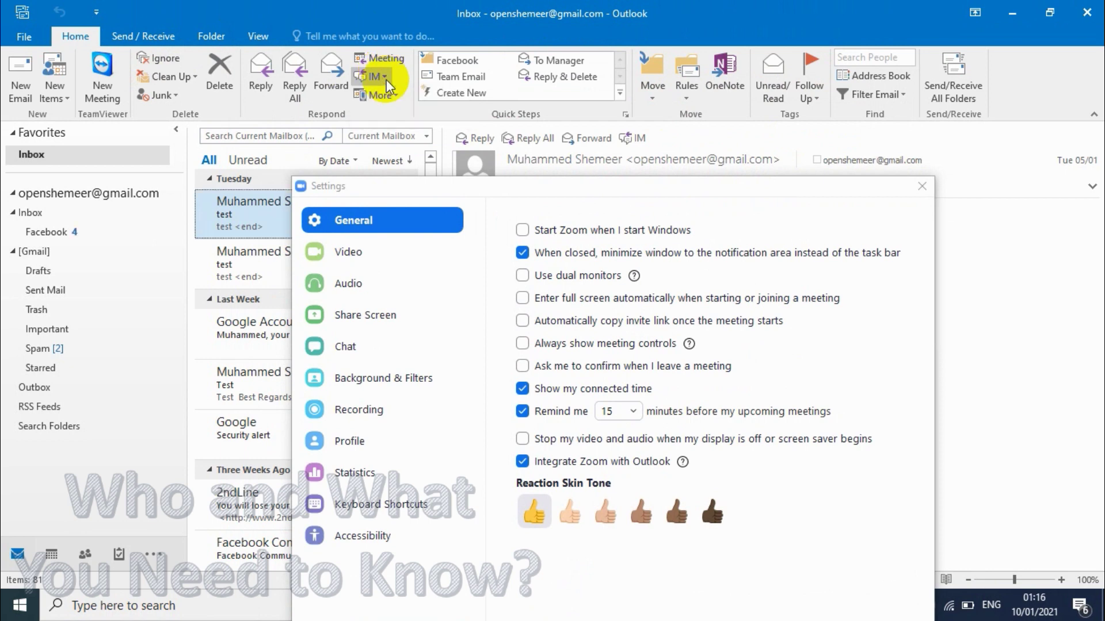
click(259, 37)
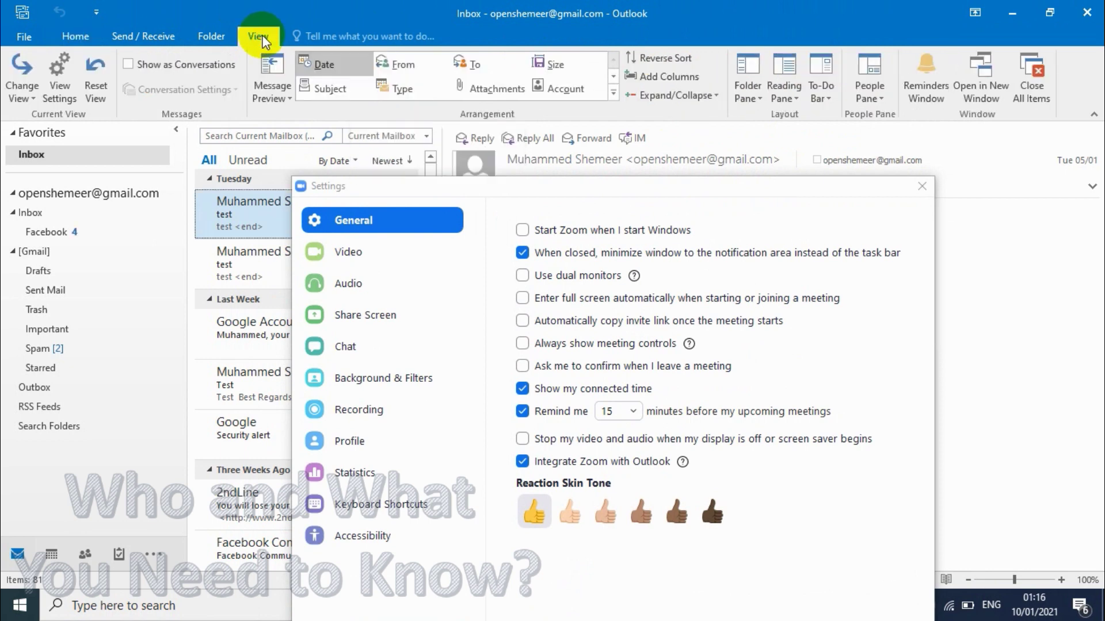
Visit the Outlook account information page, return to the inbox, and reposition the Zoom settings window
click(23, 39)
drag(500, 190, 621, 78)
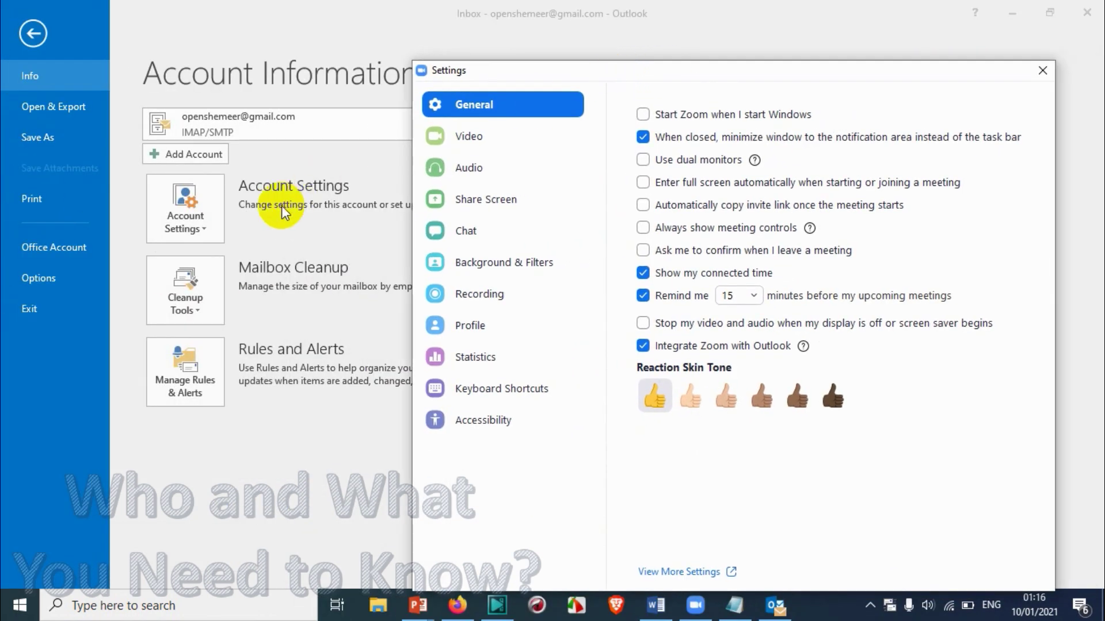
click(197, 216)
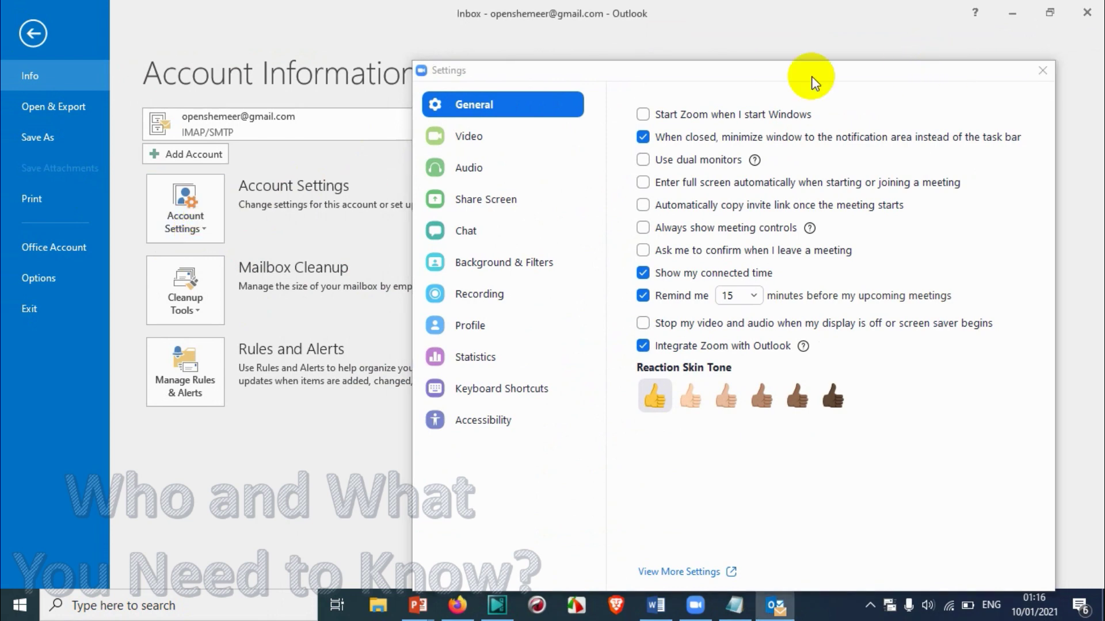
click(29, 33)
drag(666, 80, 500, 207)
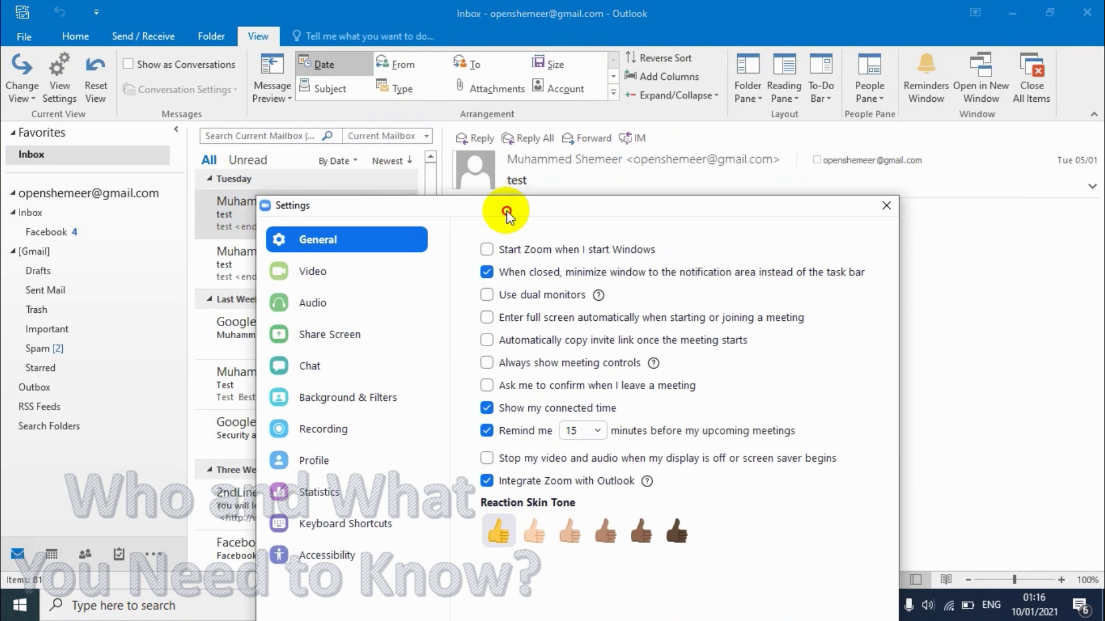
drag(814, 204, 809, 170)
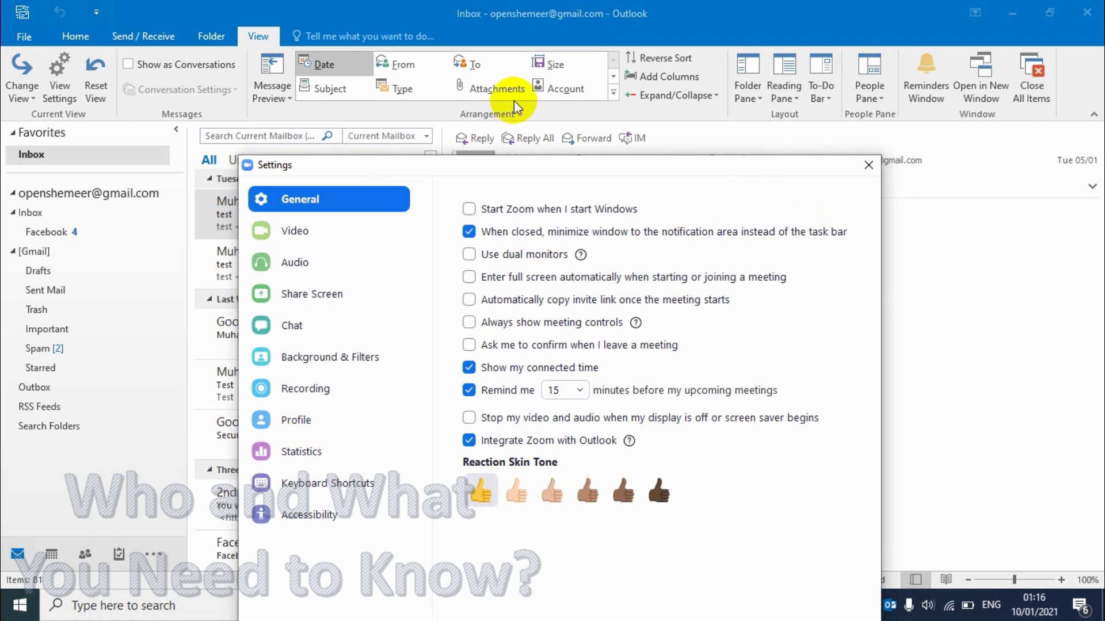
Browse the Home, View, Folder and Send/Receive ribbons, then go to File for Outlook Options
click(78, 41)
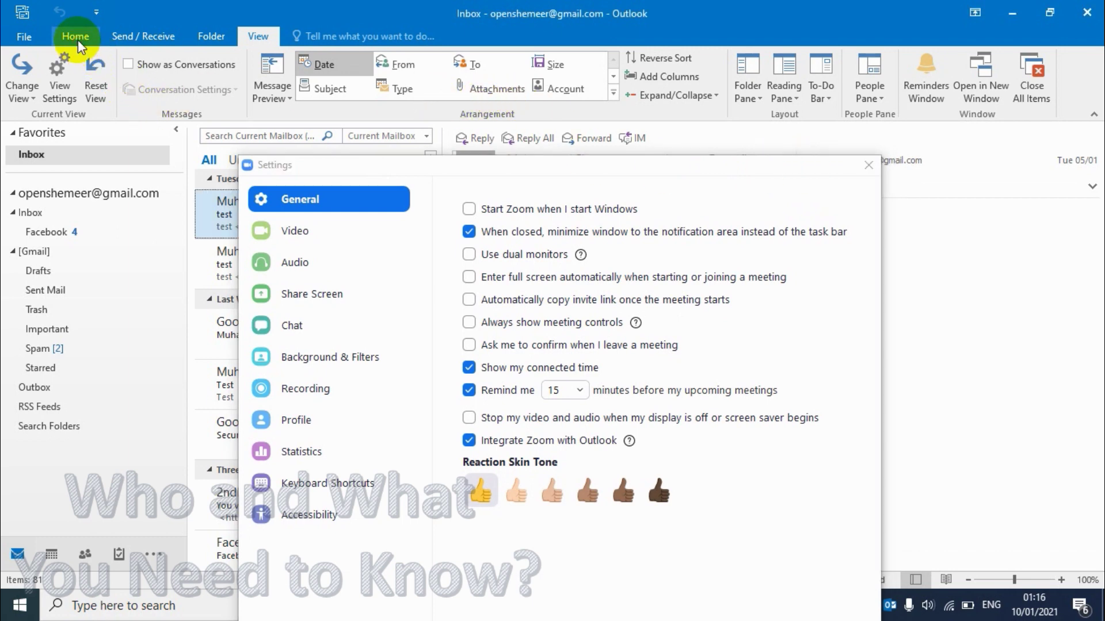
click(78, 44)
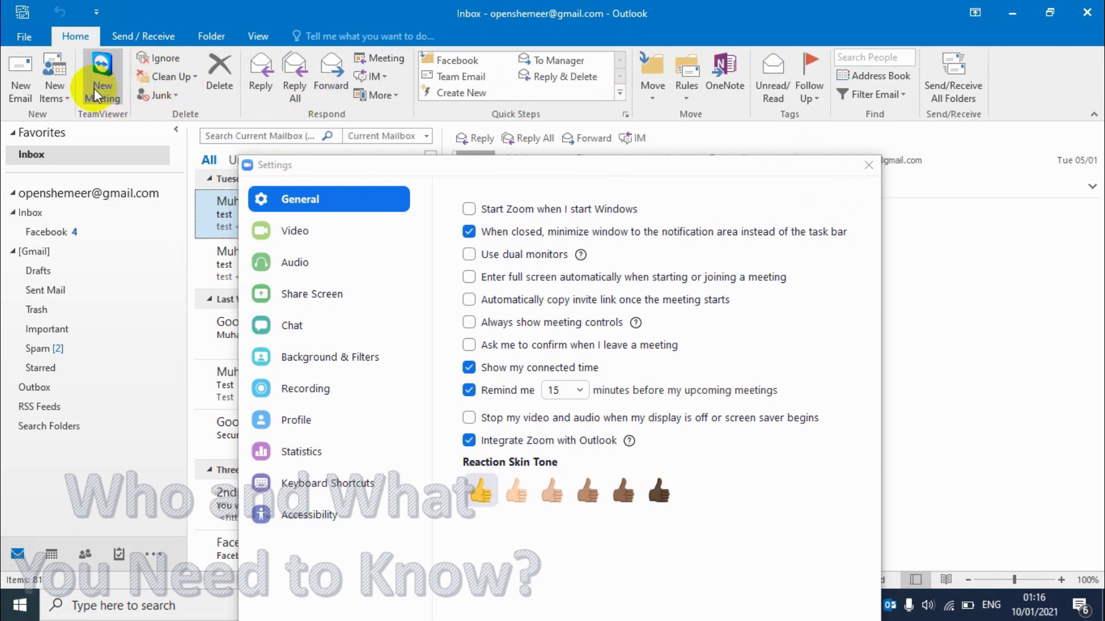
click(259, 38)
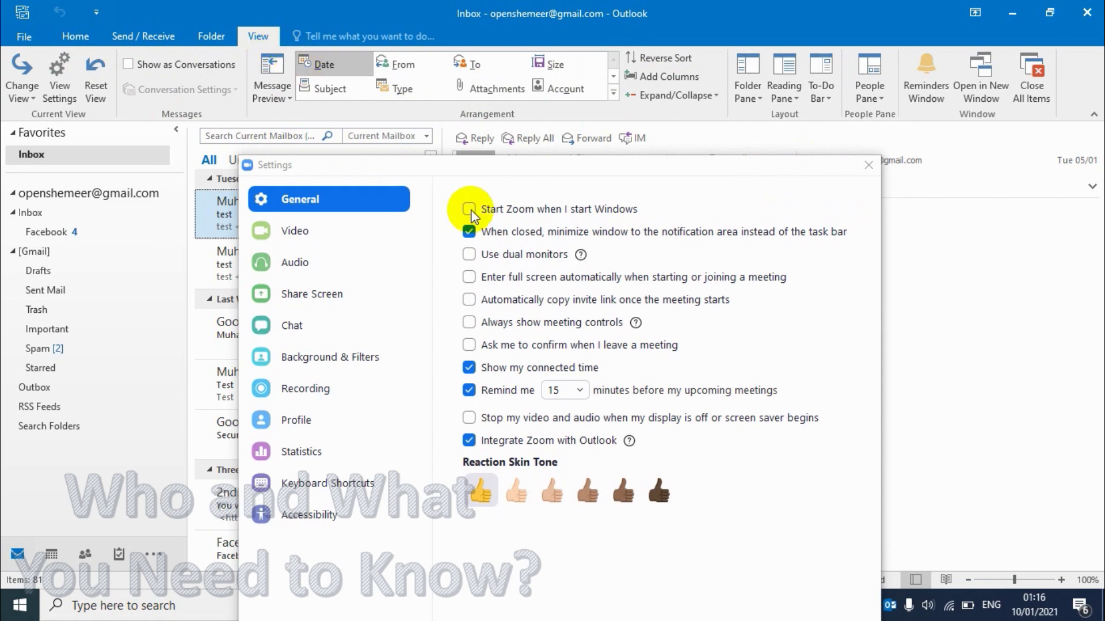
click(224, 36)
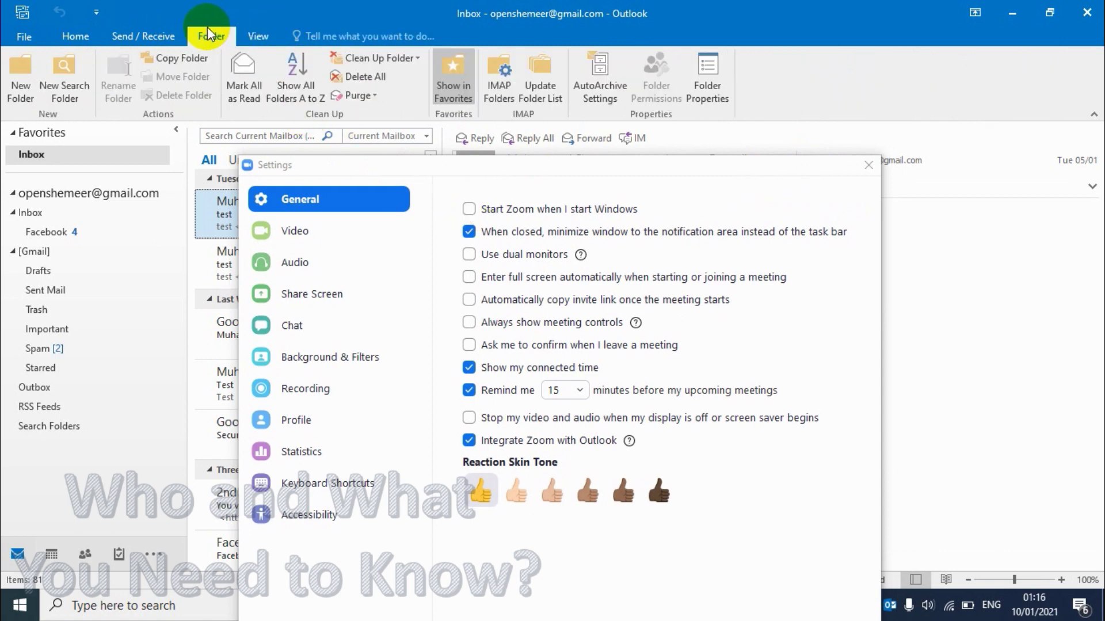
click(146, 35)
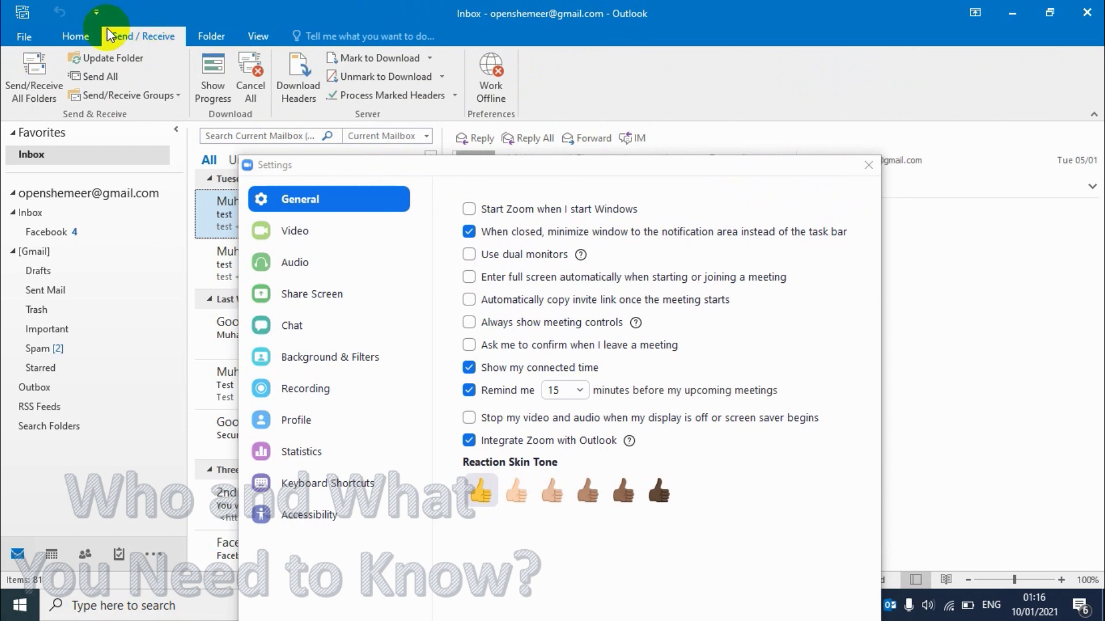
click(74, 38)
click(24, 36)
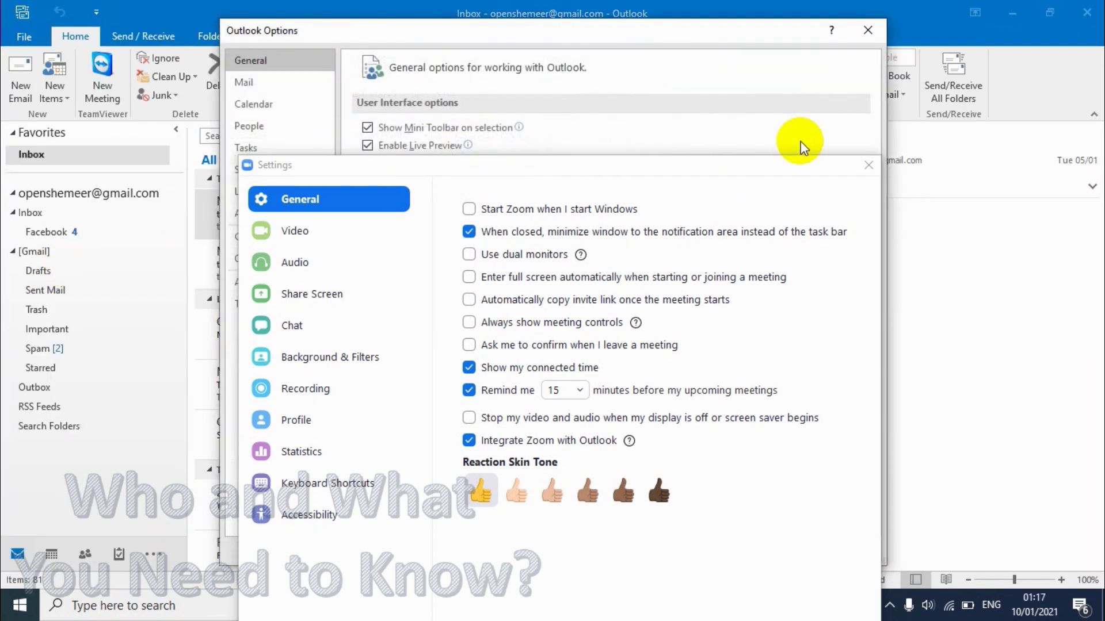
Rearrange the windows and close the Zoom settings window, keeping Outlook Options visible
drag(799, 167, 986, 141)
drag(625, 32, 301, 24)
drag(873, 130, 771, 46)
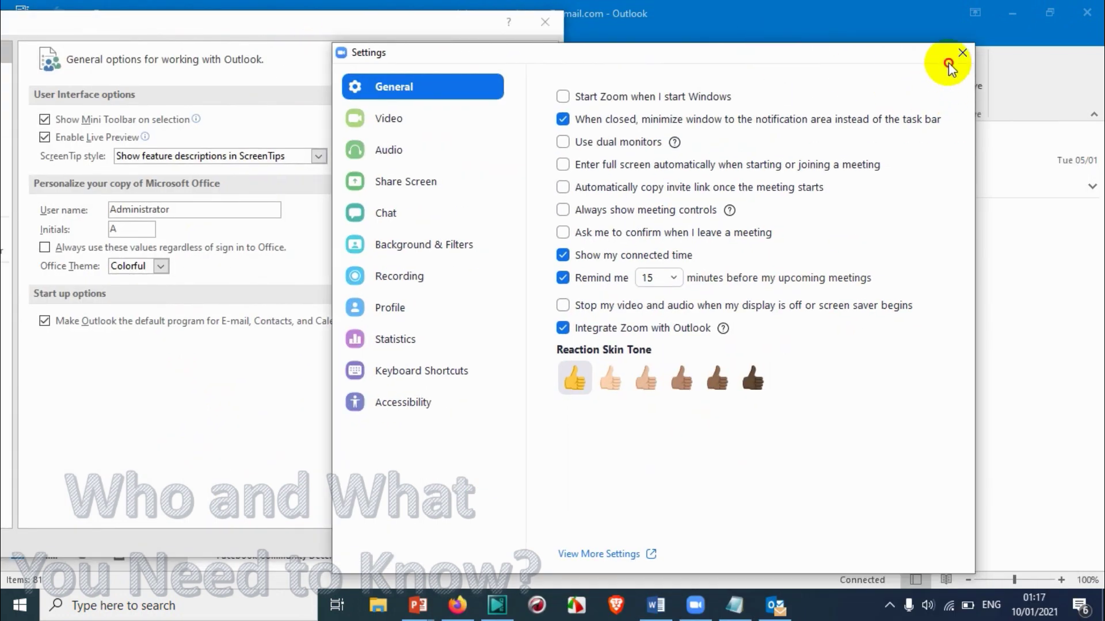
click(961, 53)
drag(289, 12, 289, 2)
drag(404, 13, 687, 12)
Review the Add-ins list under Trust Center, then close Outlook Options
click(249, 286)
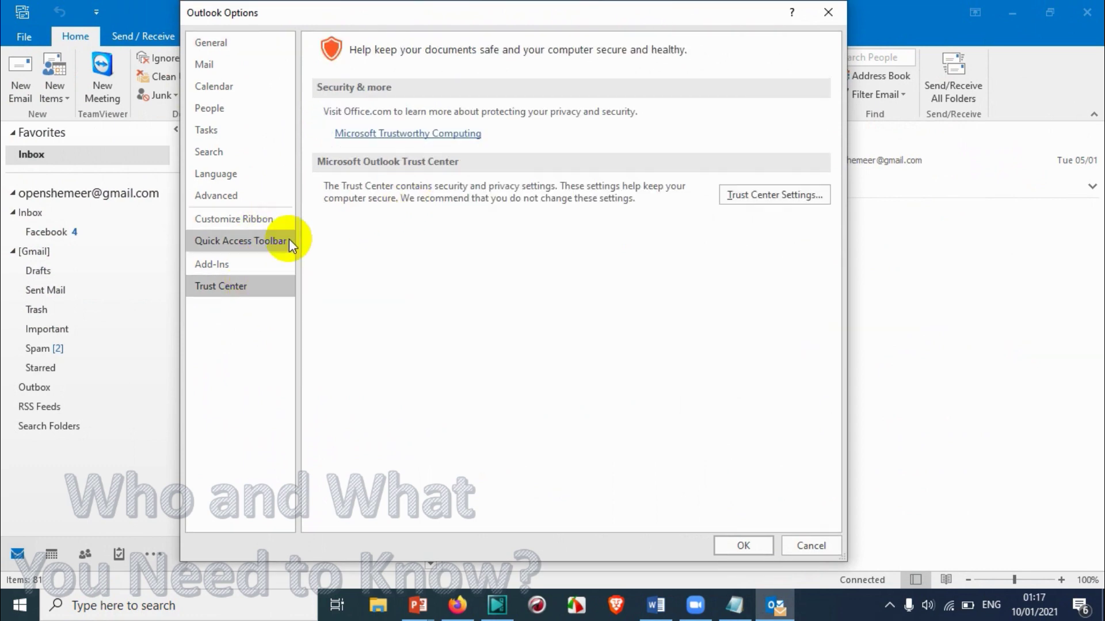
click(249, 265)
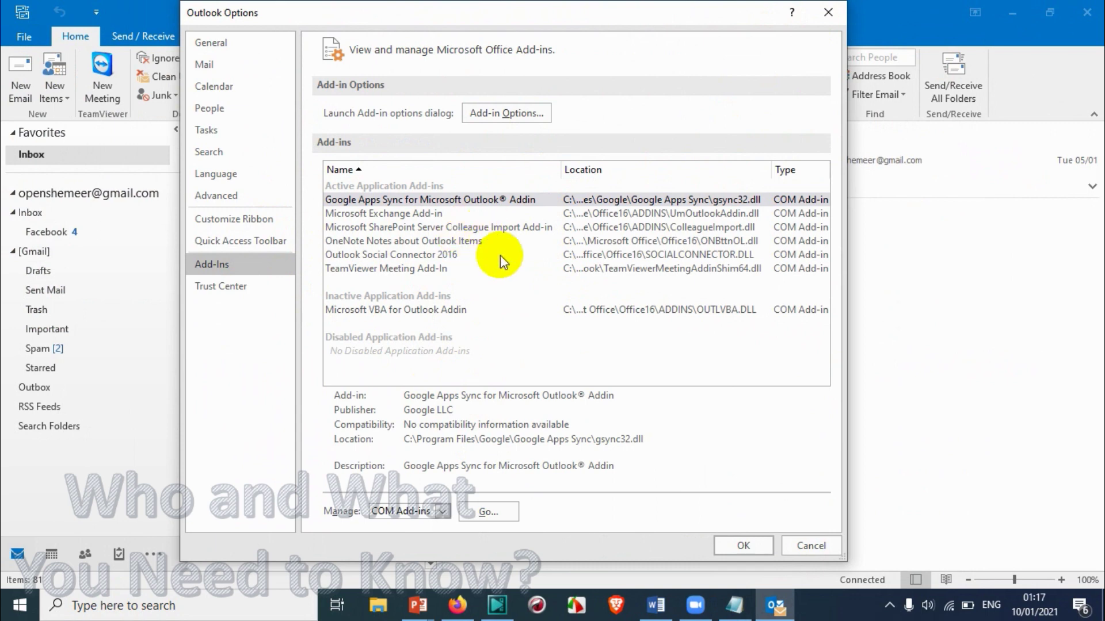
click(838, 12)
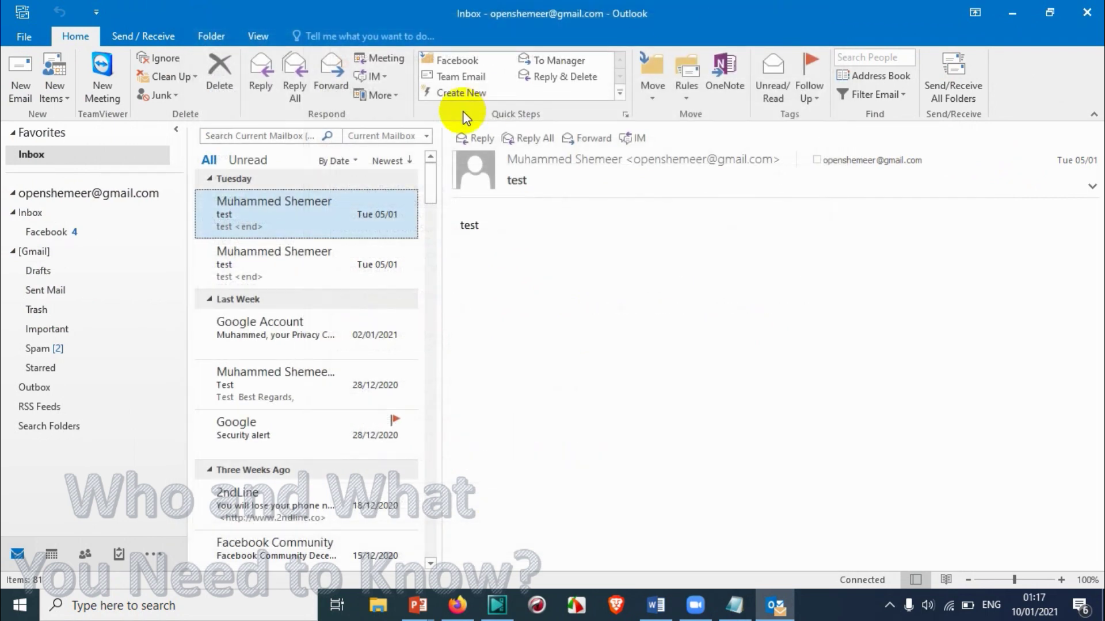
Close Outlook, reopen Zoom settings, and settle on the Medium reaction skin tone after trying others
click(1087, 12)
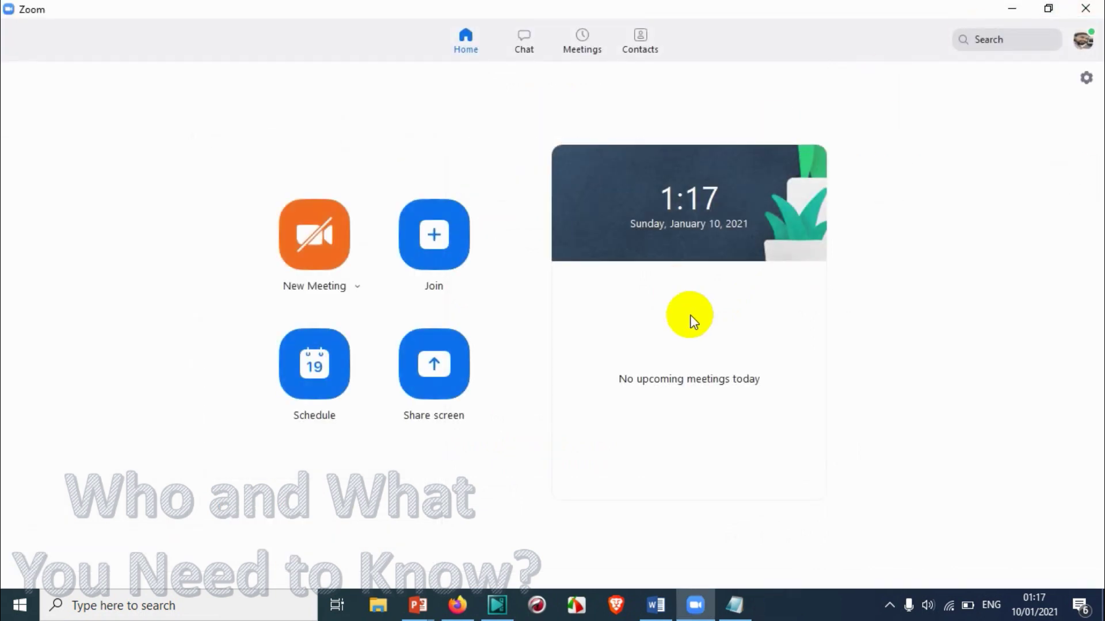
click(1087, 79)
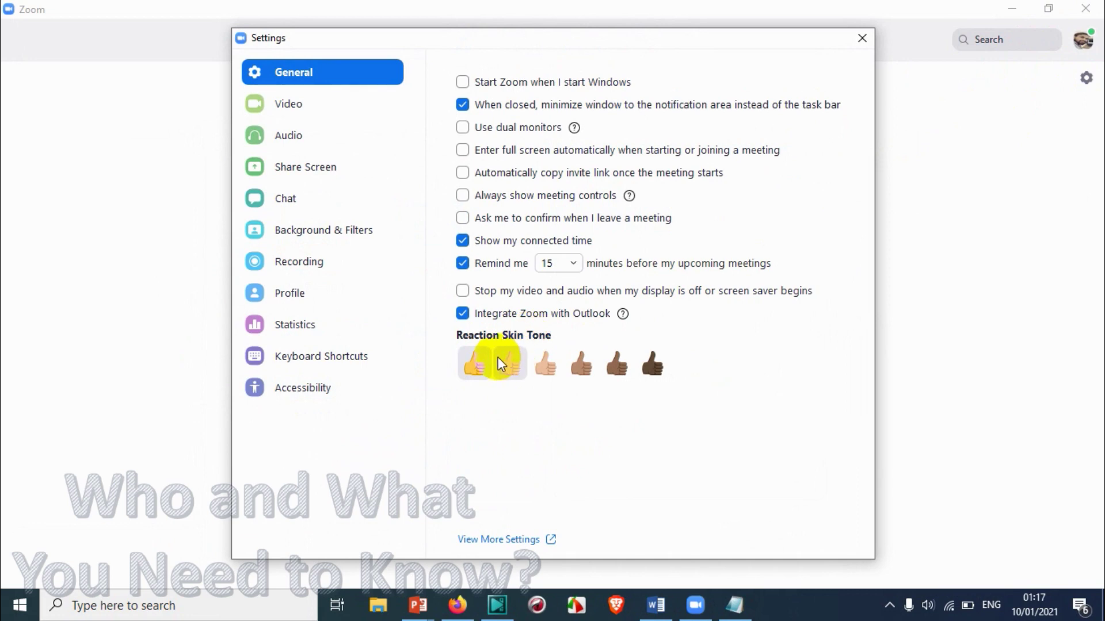
click(511, 371)
click(618, 365)
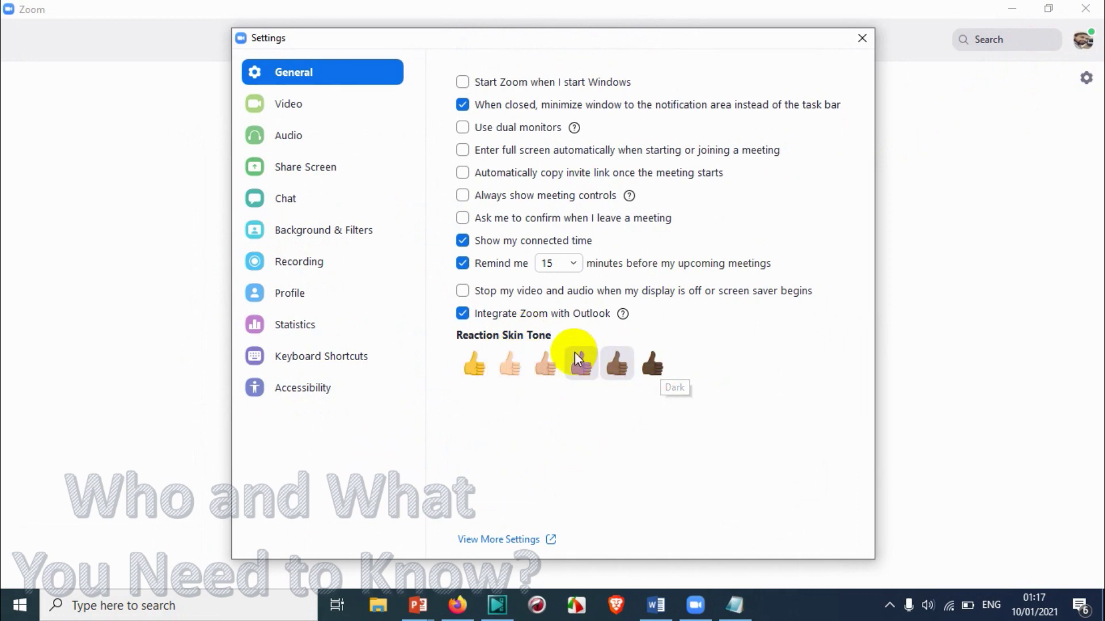
click(548, 368)
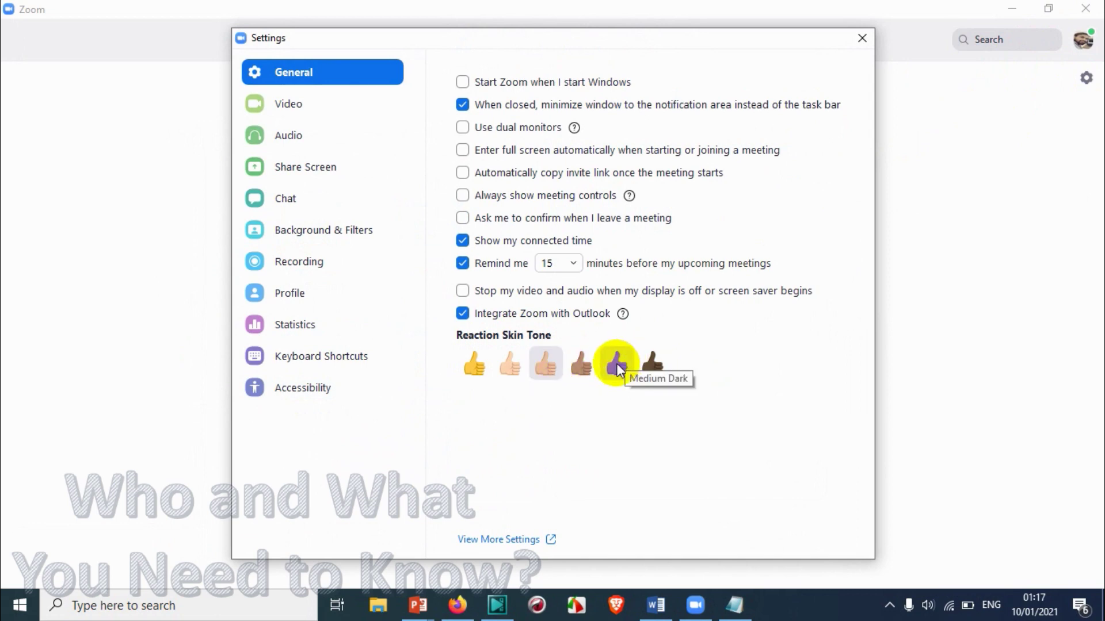
click(582, 365)
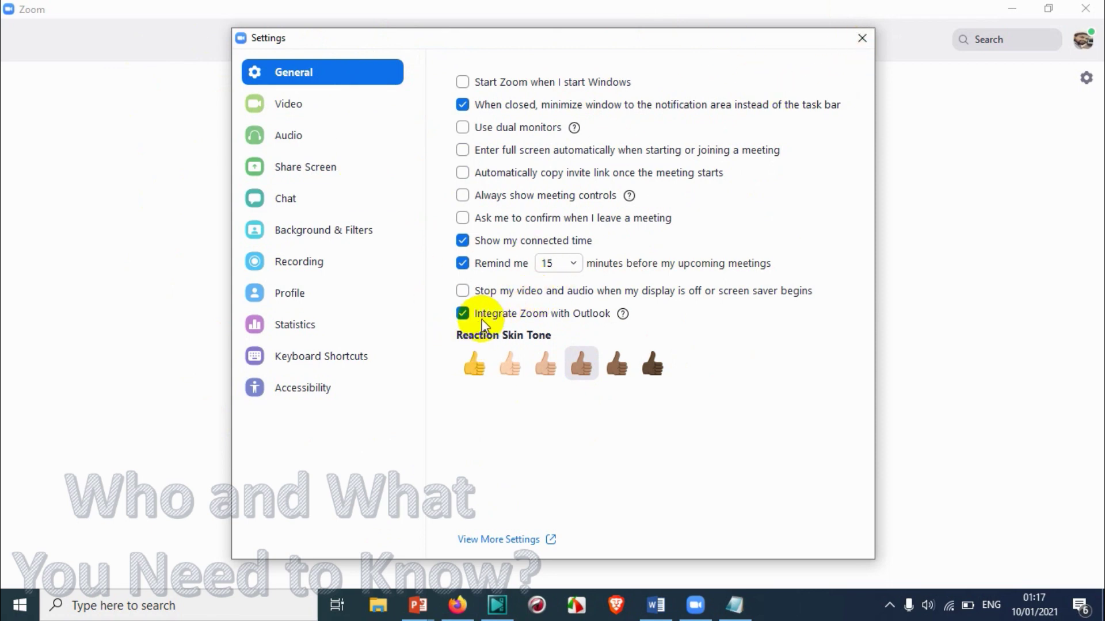
click(612, 315)
mouse_move(623, 315)
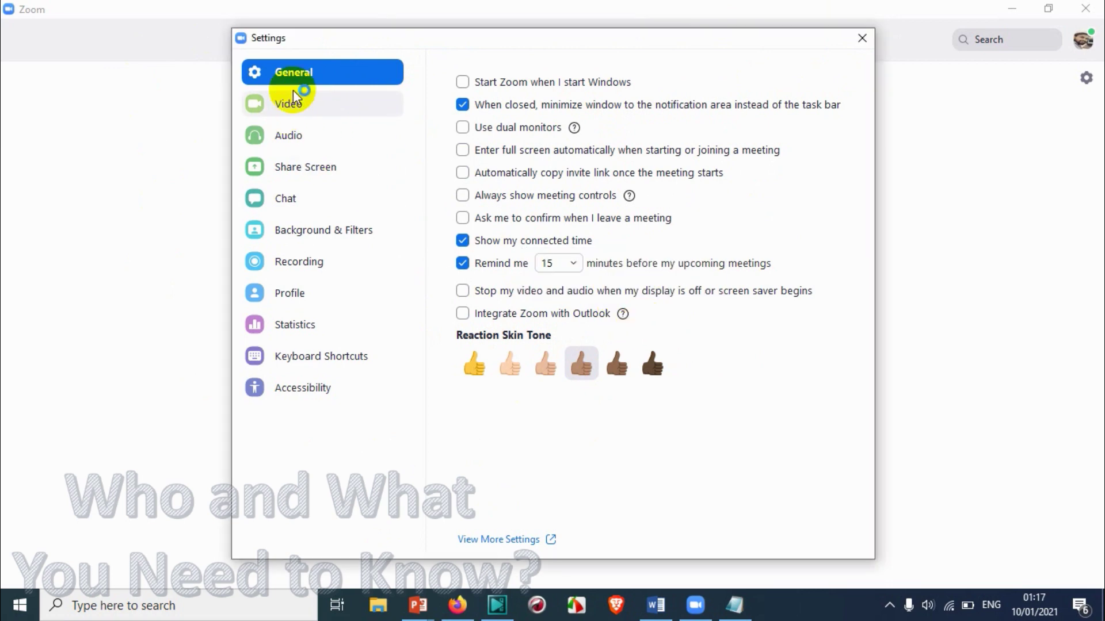
click(285, 113)
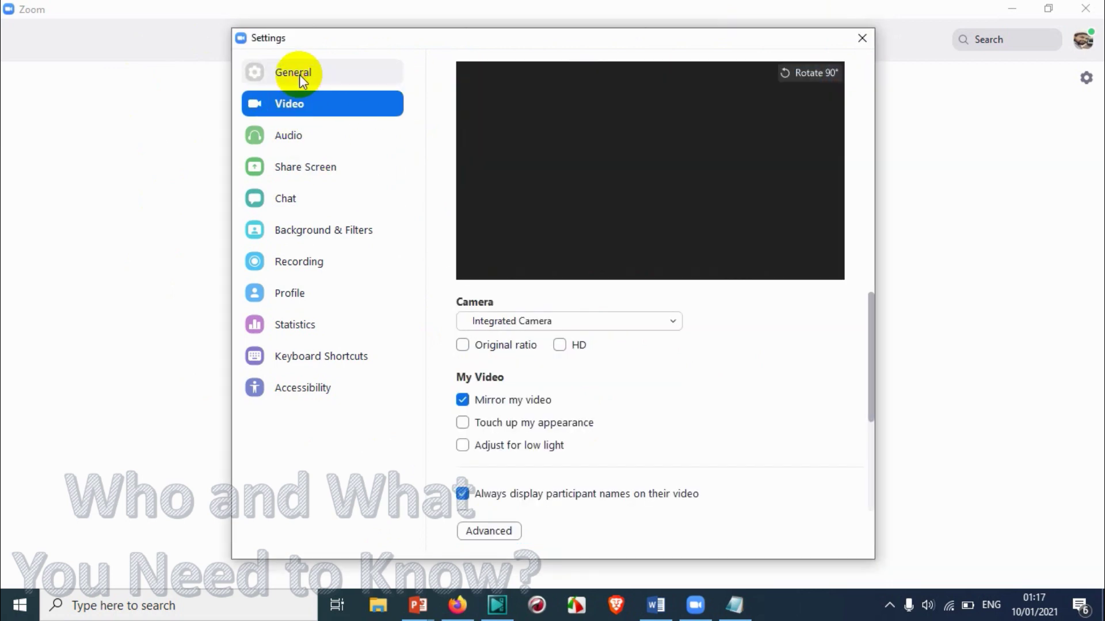
click(299, 74)
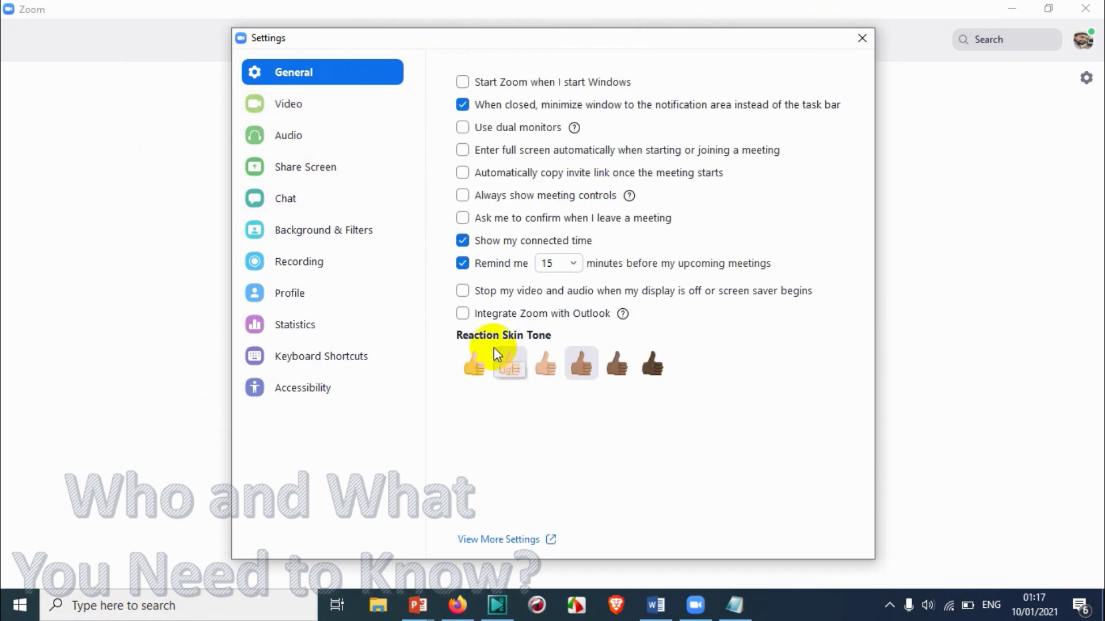
click(496, 315)
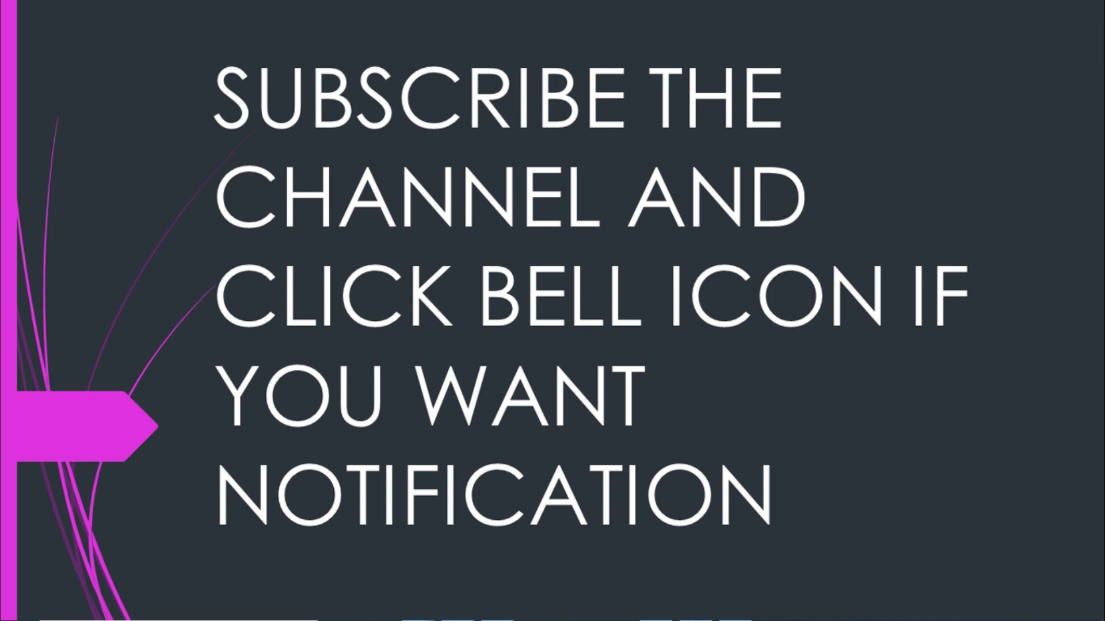